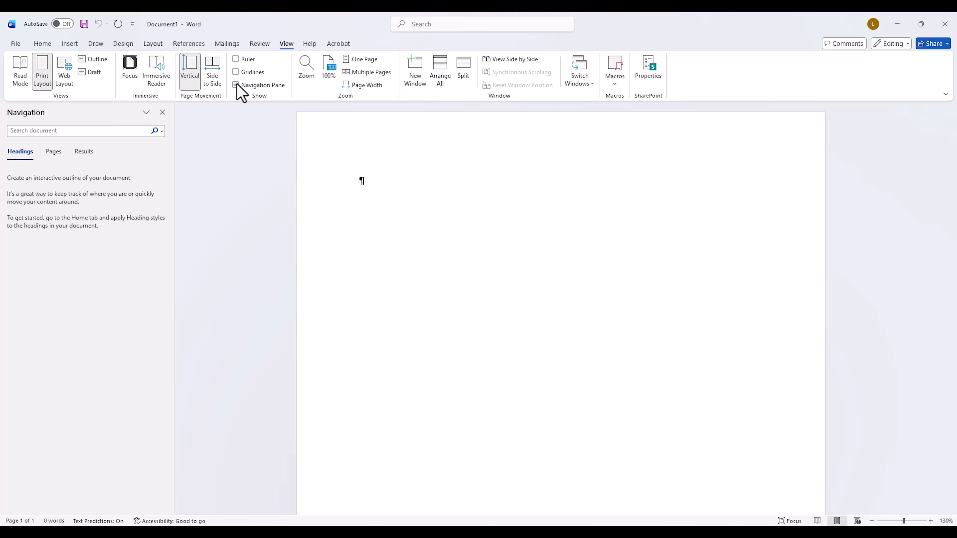
Step: Enter "Cover Page" on the first page and insert a page break on the line below it
type("Cover")
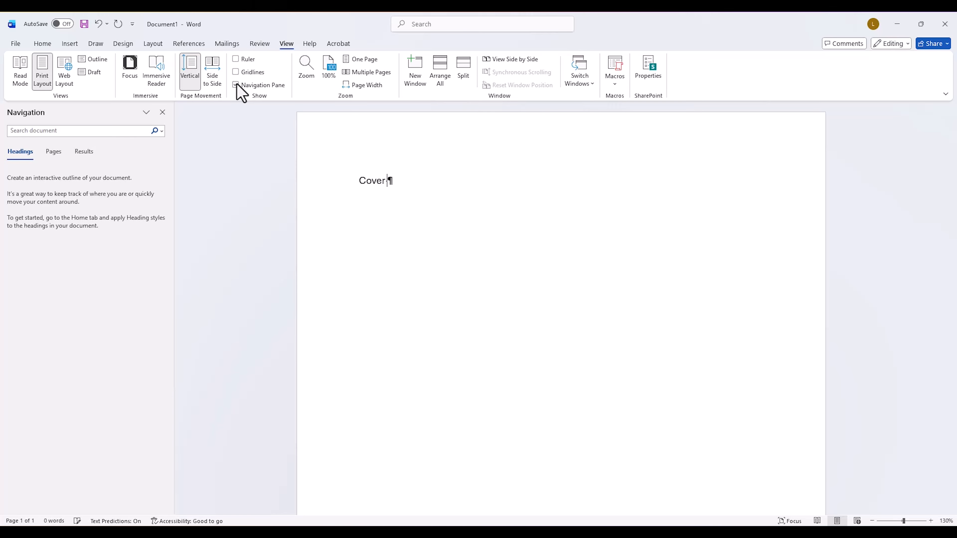
type(" Page")
key("Return")
left_click(152, 44)
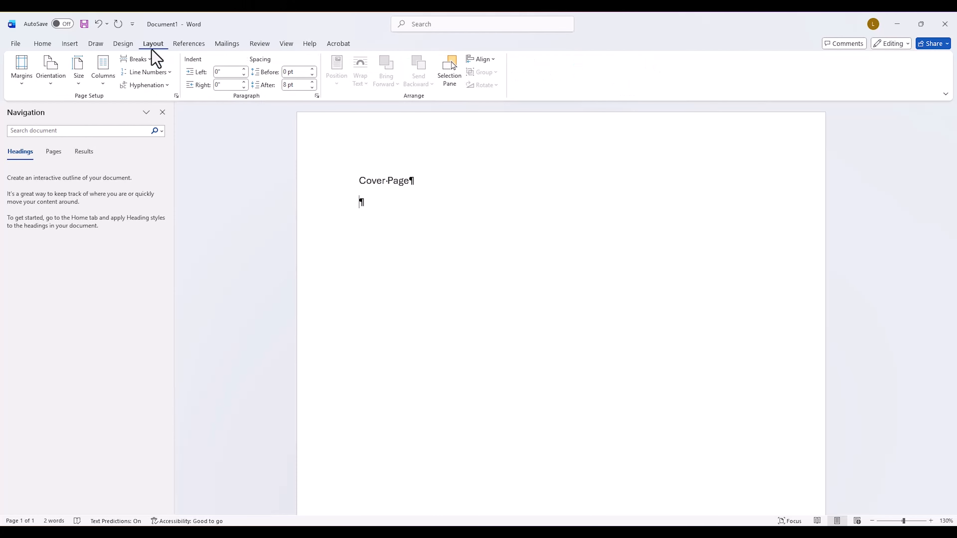
left_click(145, 61)
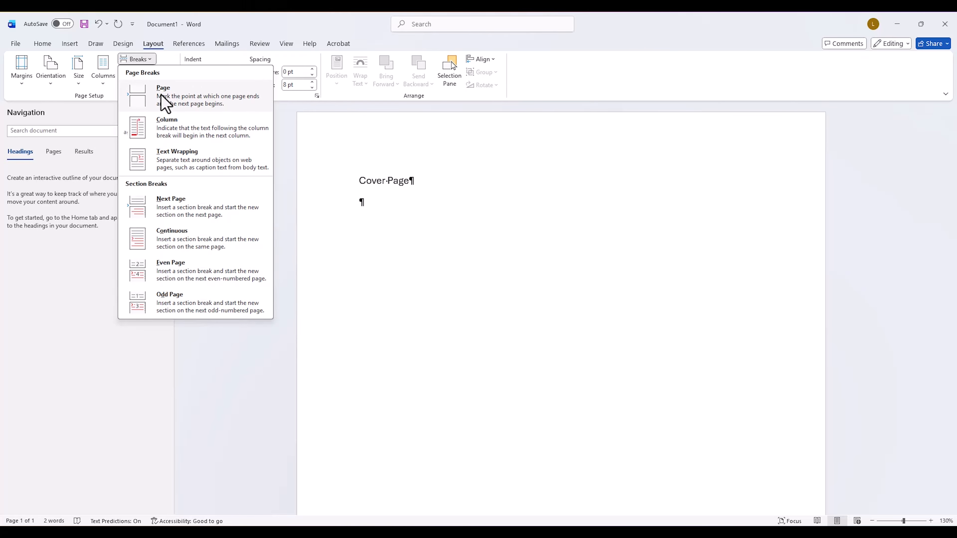
left_click(164, 102)
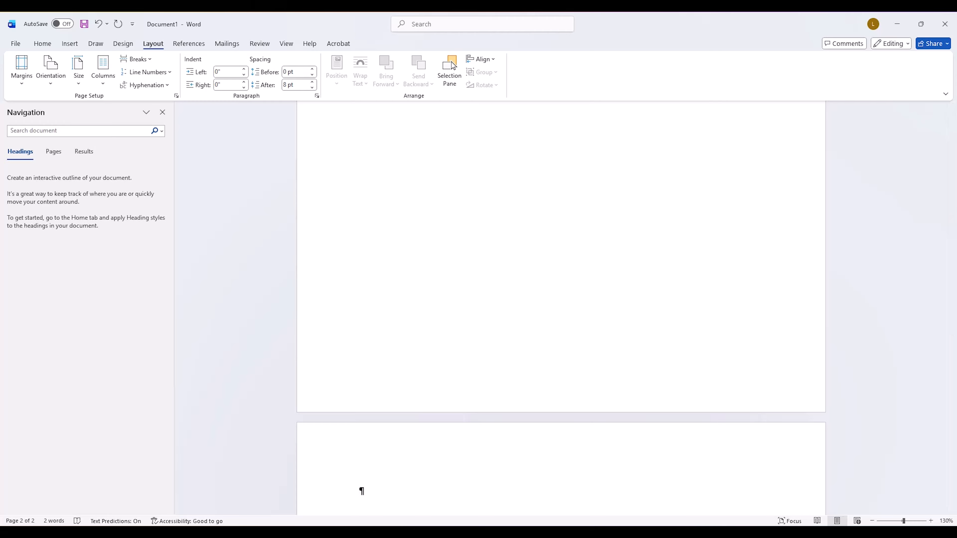
Step: Add the title "Table of Contents" on the second page in the Heading 1 style and start a new line below it
type("Table of Conetnts")
key("BackSpace")
key("BackSpace")
key("BackSpace")
key("BackSpace")
key("BackSpace")
type("tents")
left_click(52, 47)
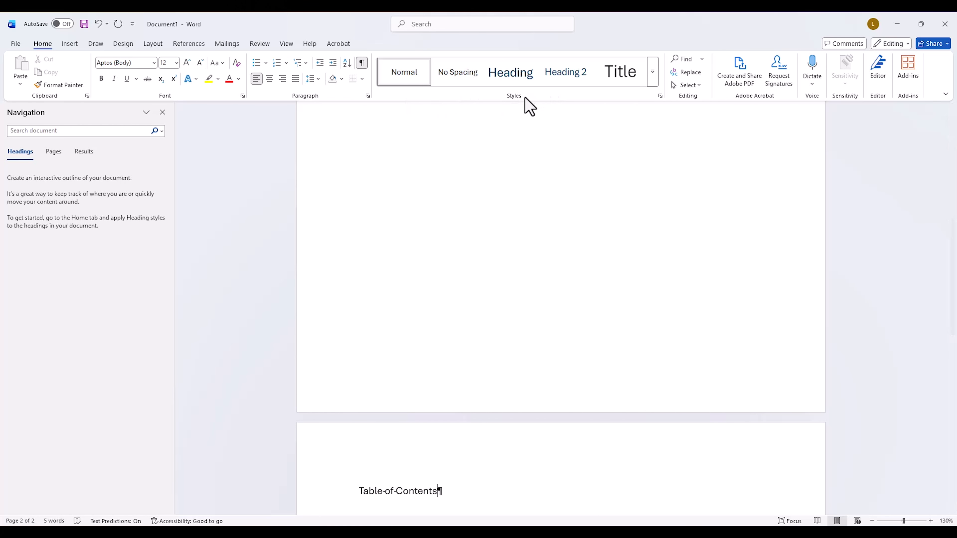
left_click(529, 78)
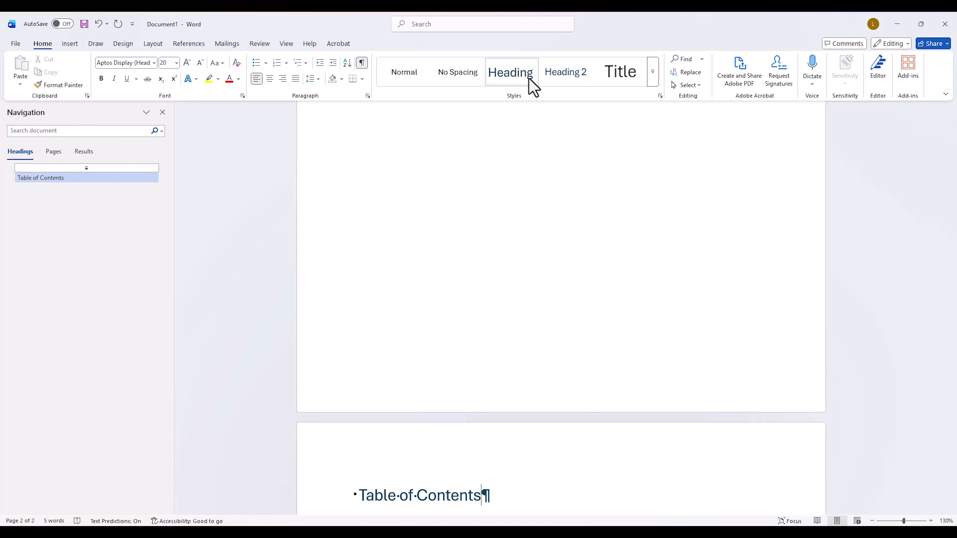
key("Return")
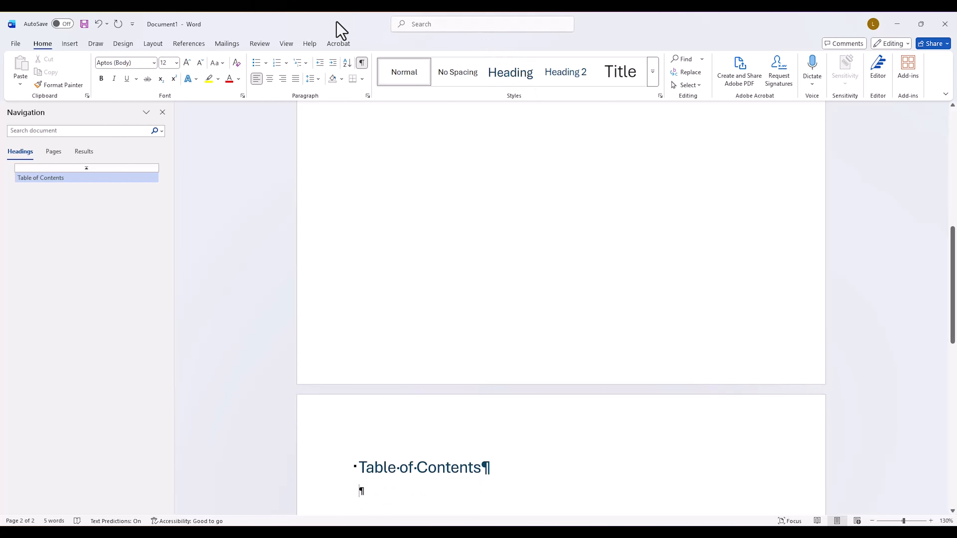
Step: Insert a page break below the Table of Contents heading
left_click(162, 45)
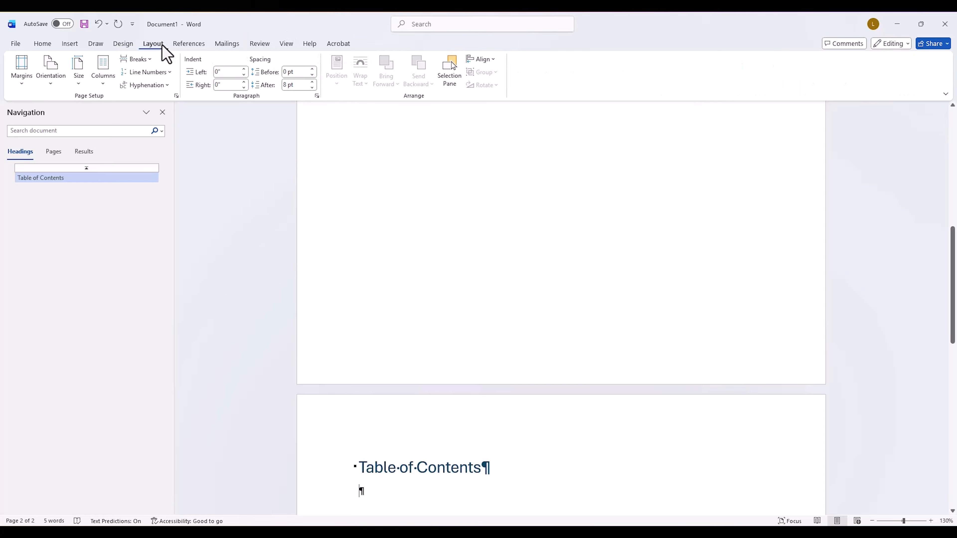
left_click(136, 59)
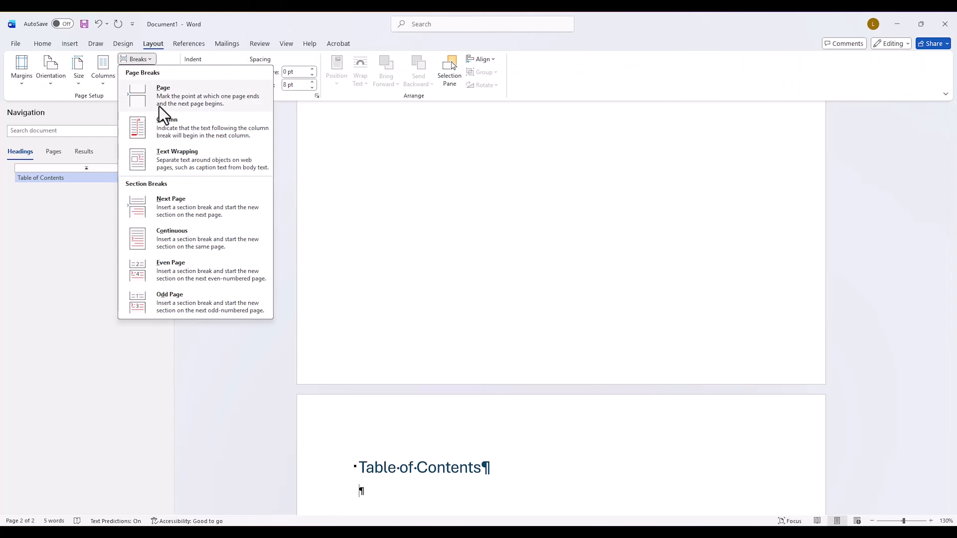
left_click(166, 96)
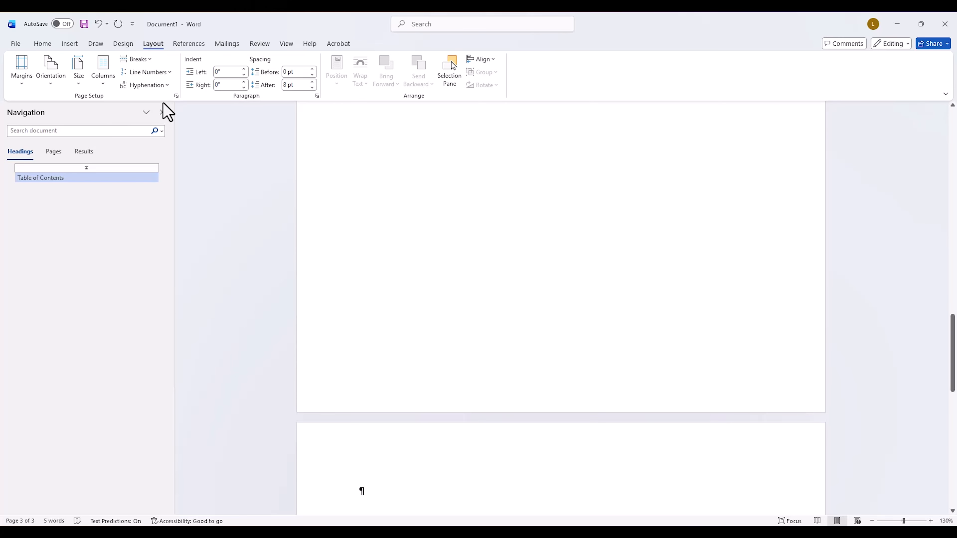
Step: Add the title "Table of Figures" on the third page in the Heading 1 style, followed by a new line
type("Tableof")
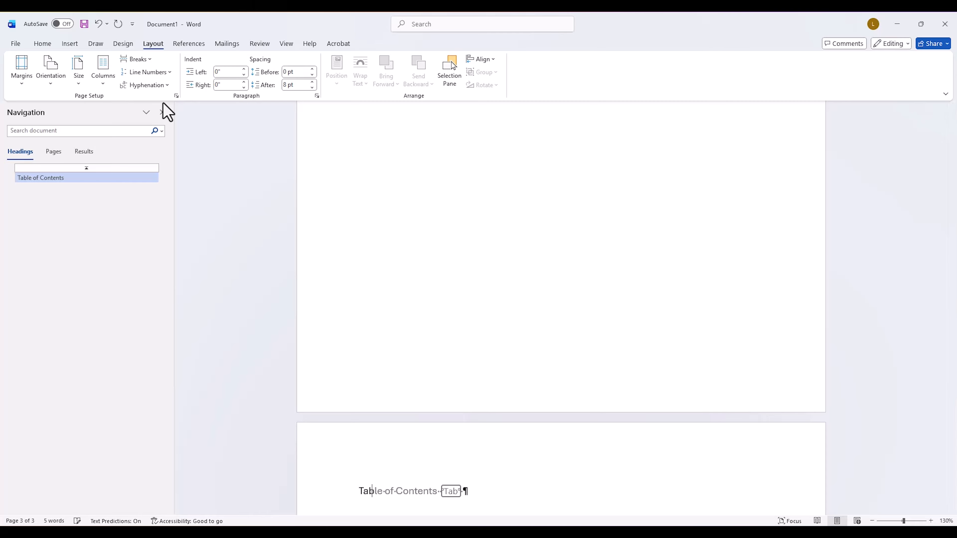
key("BackSpace")
key("BackSpace")
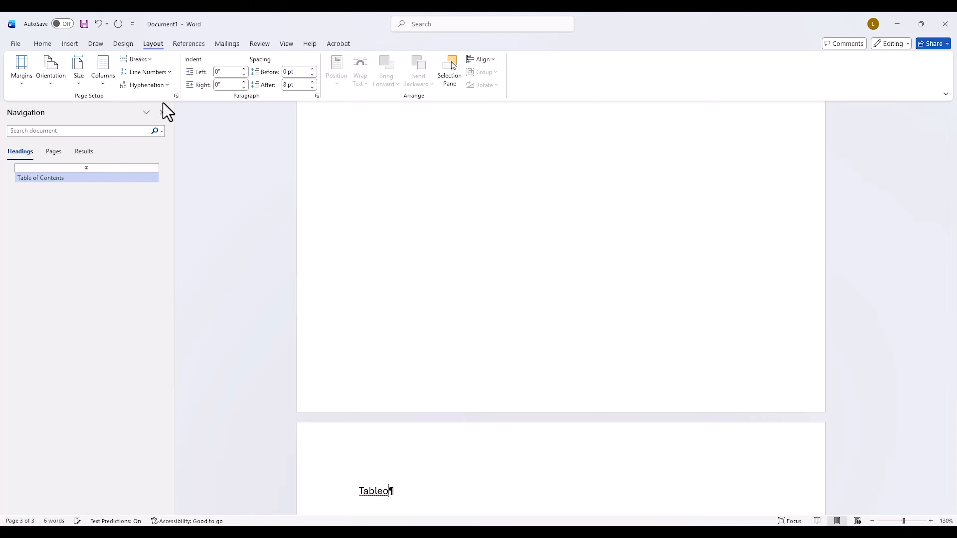
type("of Figures")
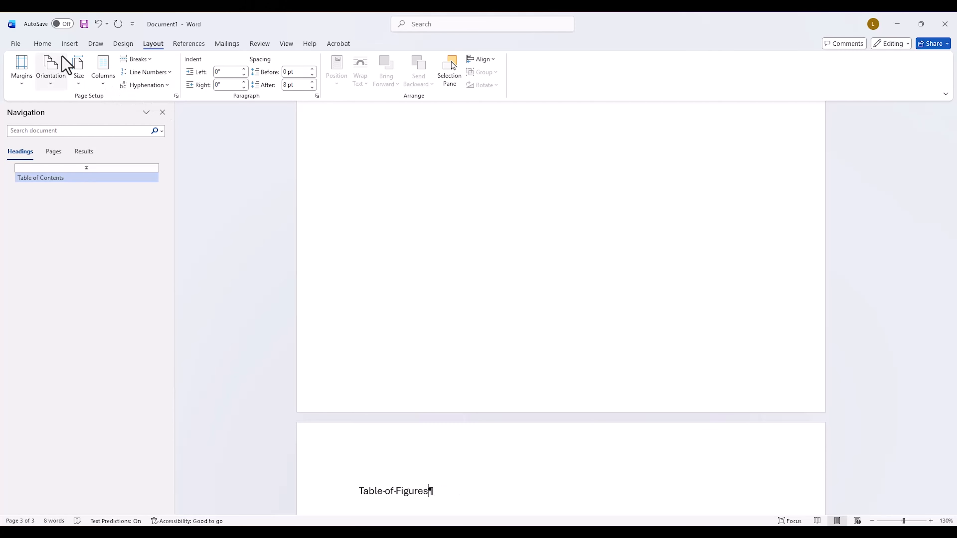
left_click(43, 44)
left_click(517, 81)
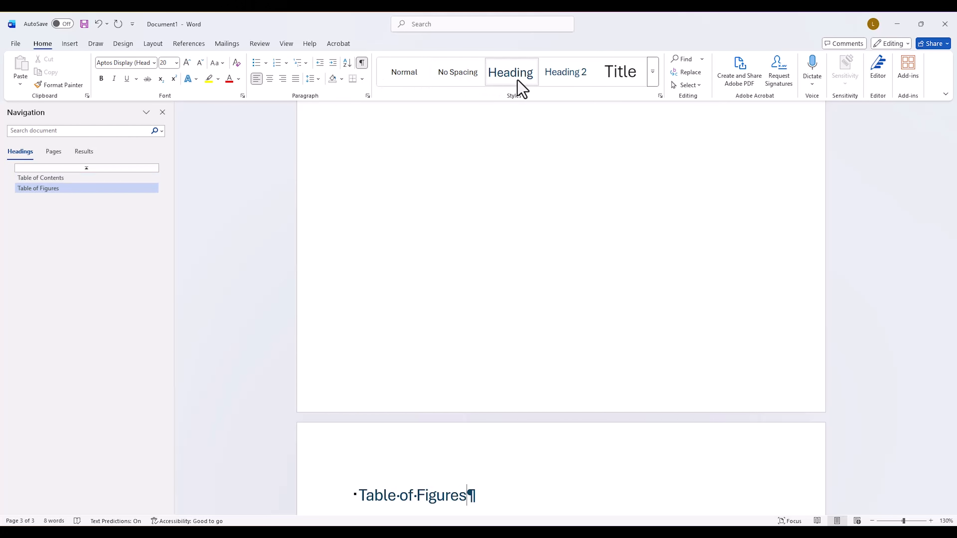
key("Return")
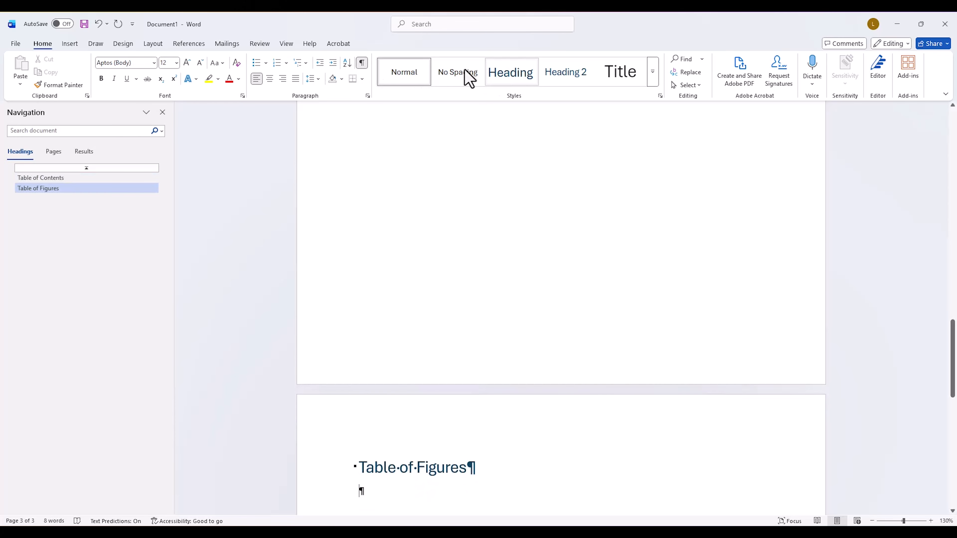
Step: Insert a Next Page section break below the Table of Figures heading
left_click(154, 44)
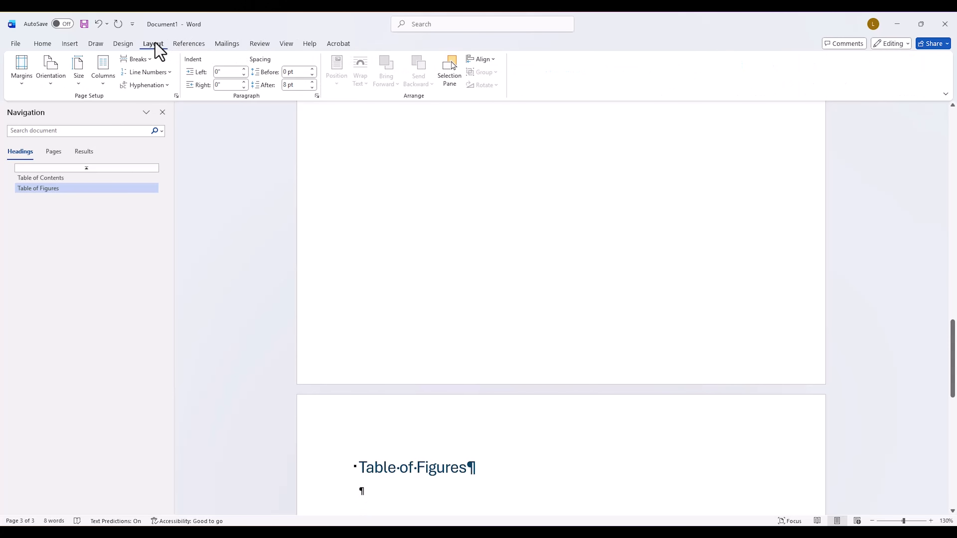
left_click(136, 59)
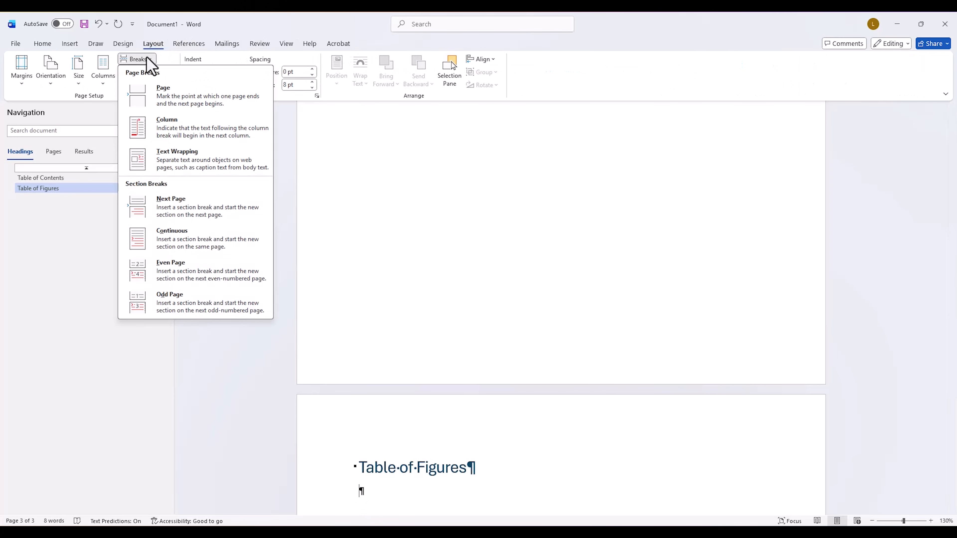
left_click(169, 209)
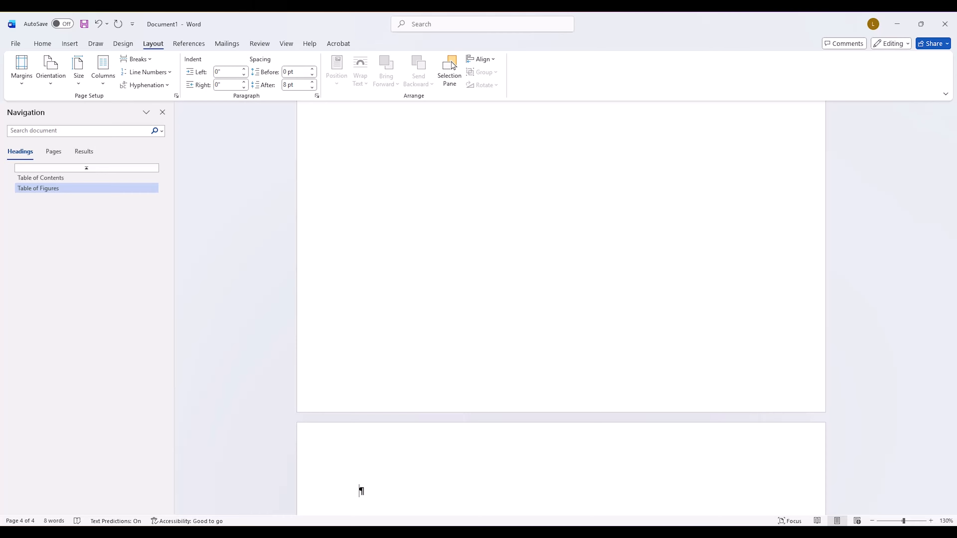
Step: Add the title "Introduction" on the fourth page in the Heading 1 style, followed by a new line
type("Introduct")
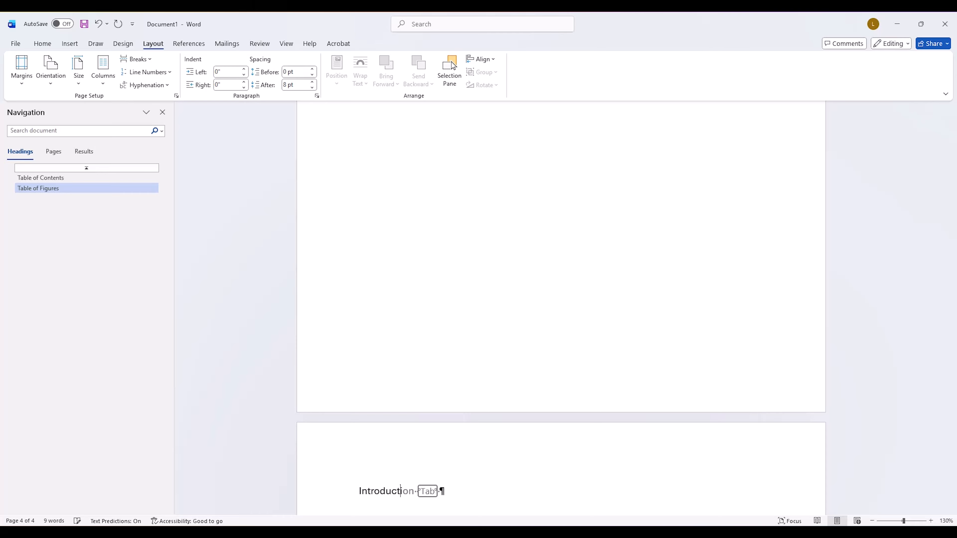
type("ion")
left_click(42, 44)
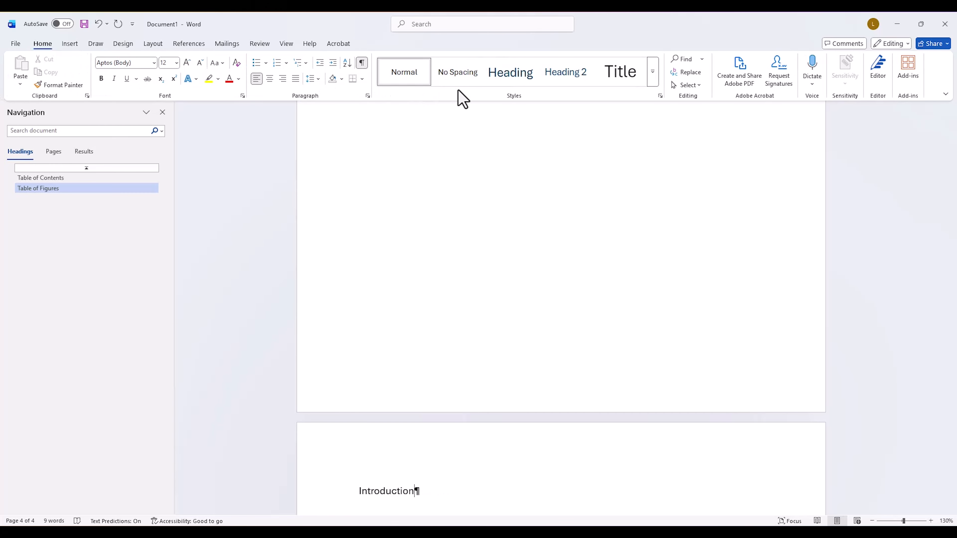
left_click(517, 76)
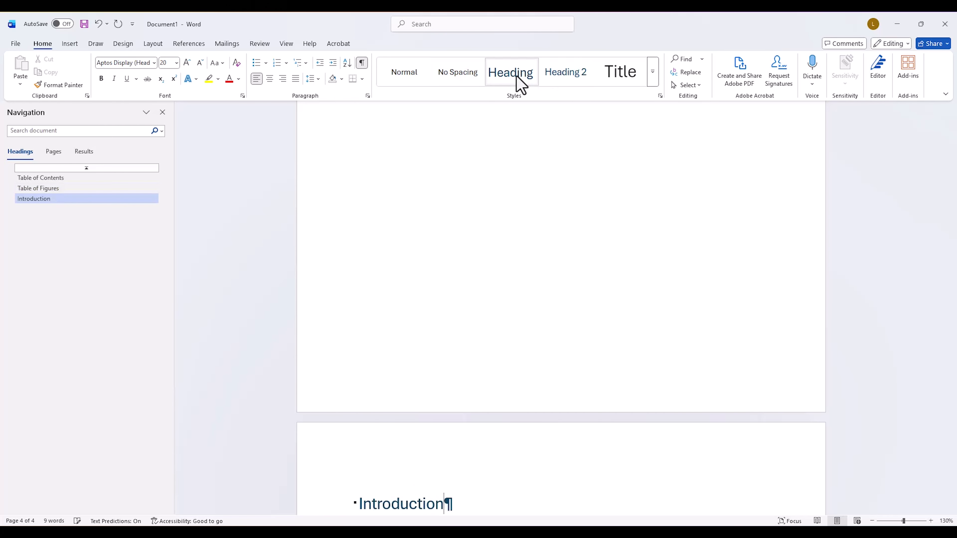
key("Return")
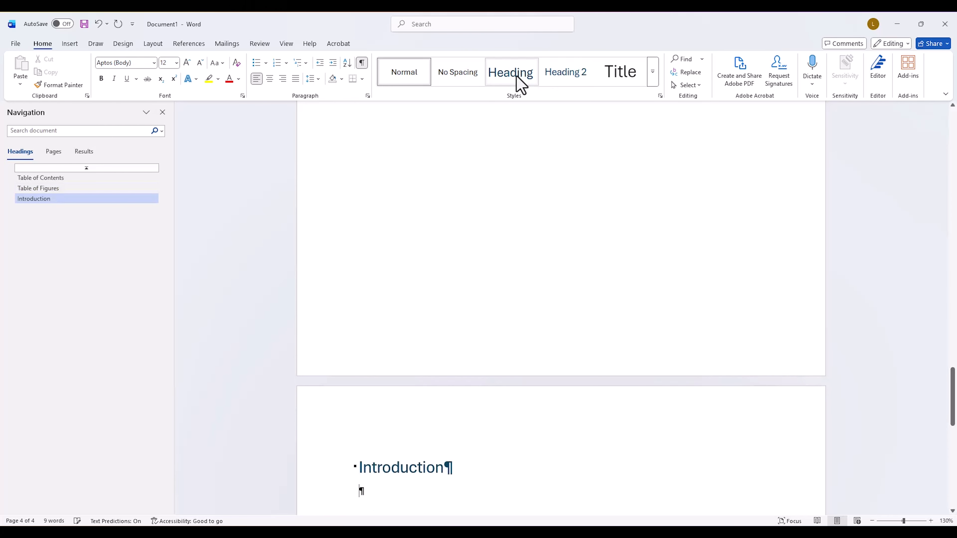
Step: Insert a Next Page section break below the Introduction heading
left_click(152, 44)
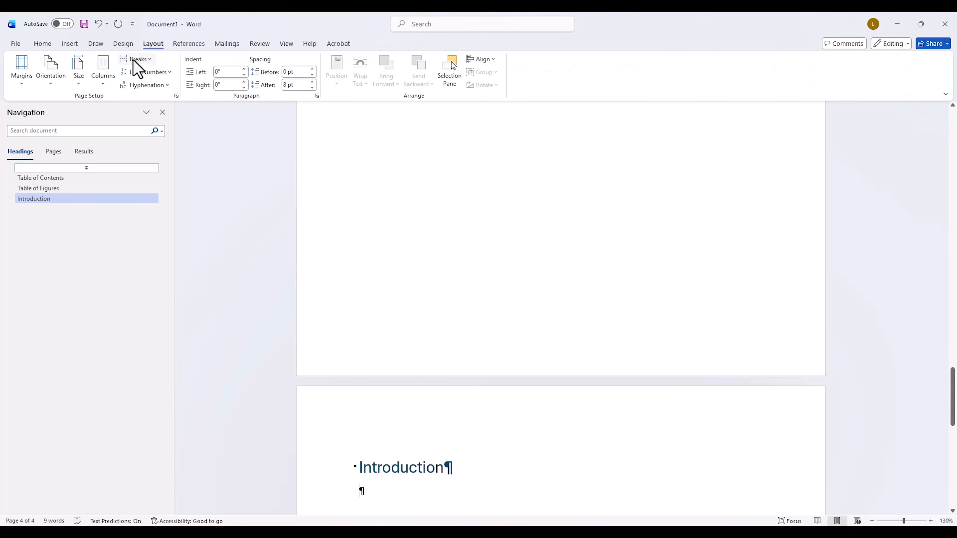
left_click(135, 59)
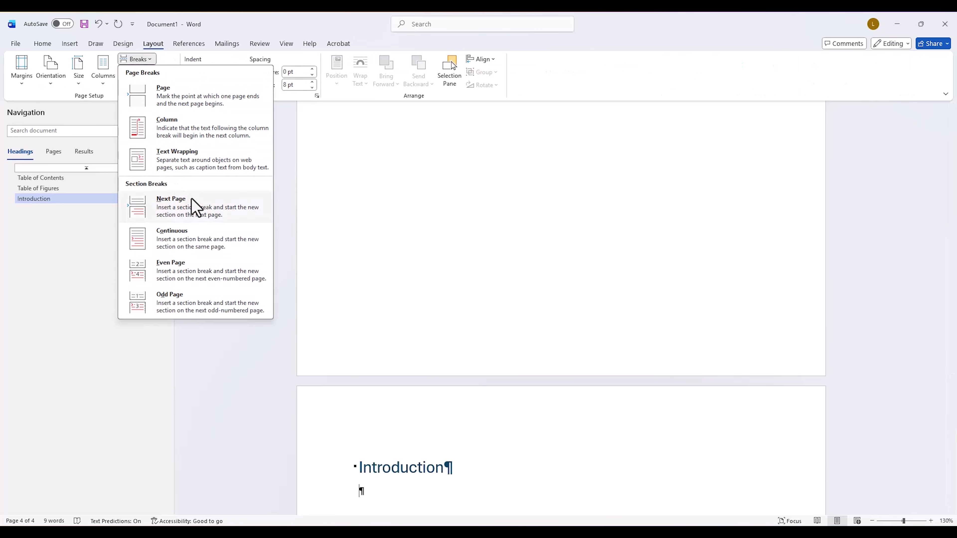
left_click(196, 207)
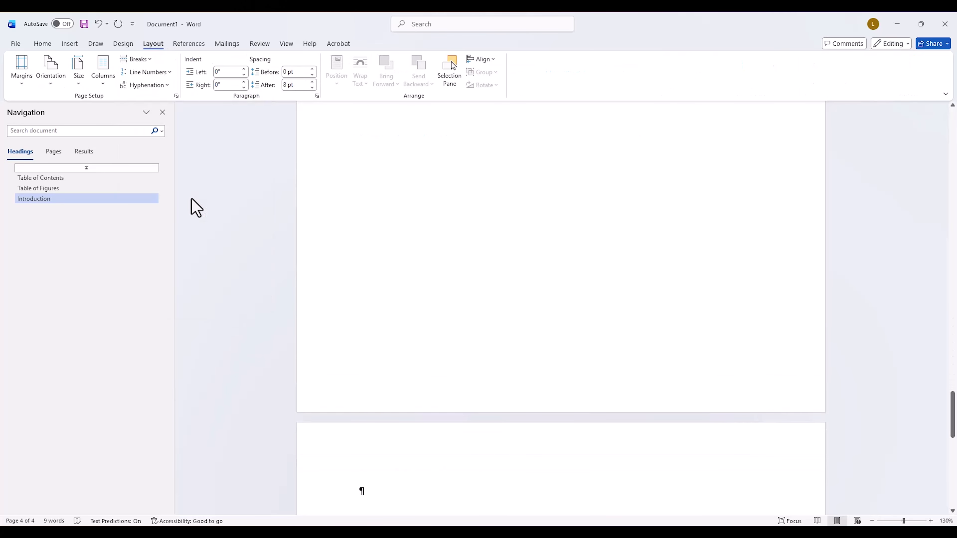
Step: Add the title "Methods" on the fifth page in the Heading 1 style, followed by a new line
type("Methods")
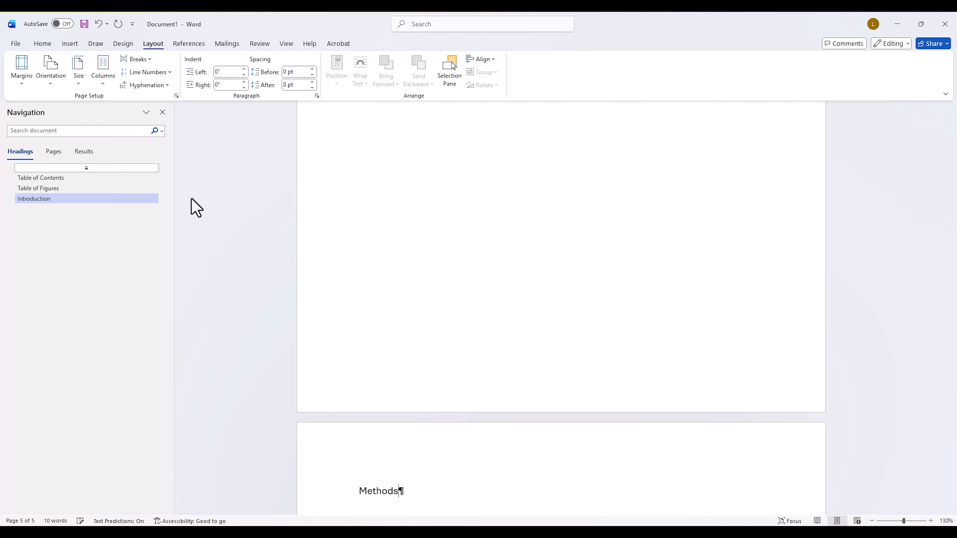
left_click(53, 43)
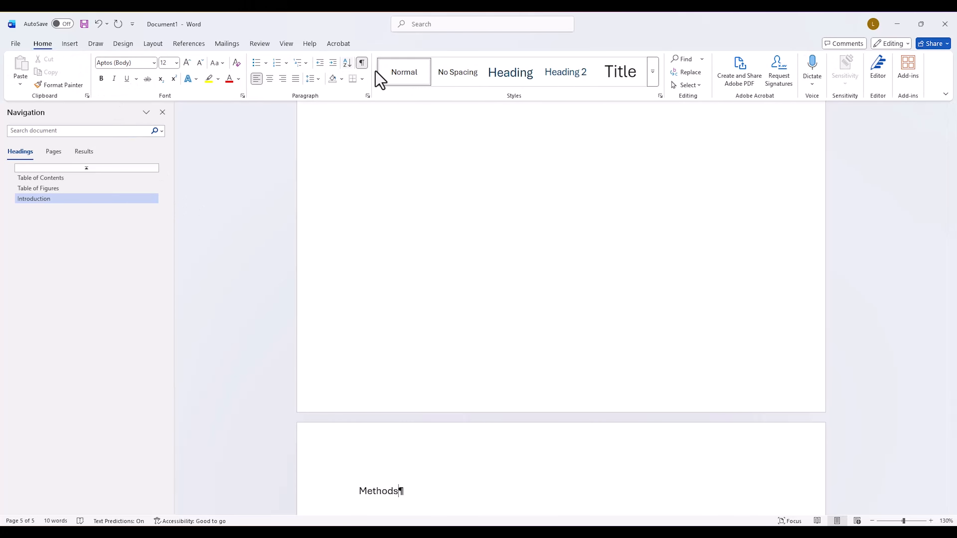
left_click(506, 74)
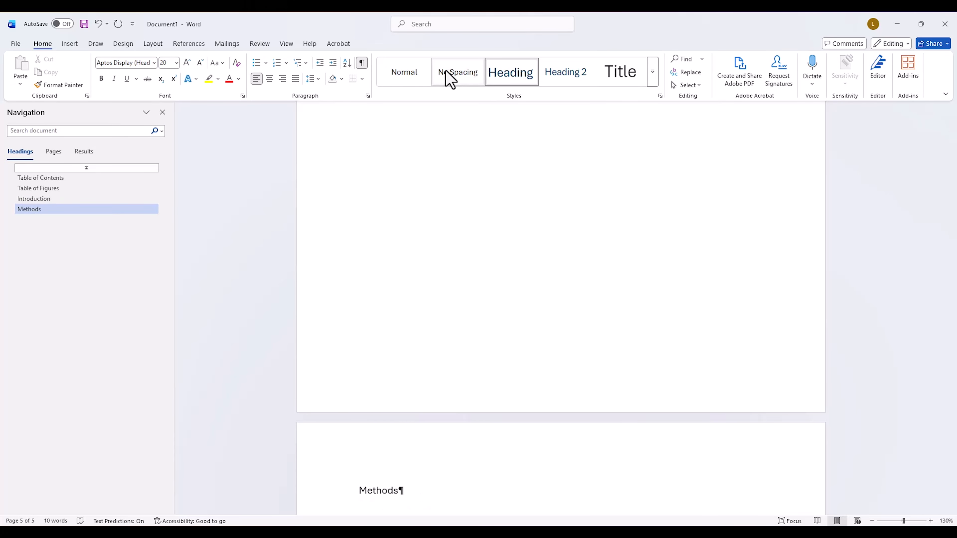
key("Return")
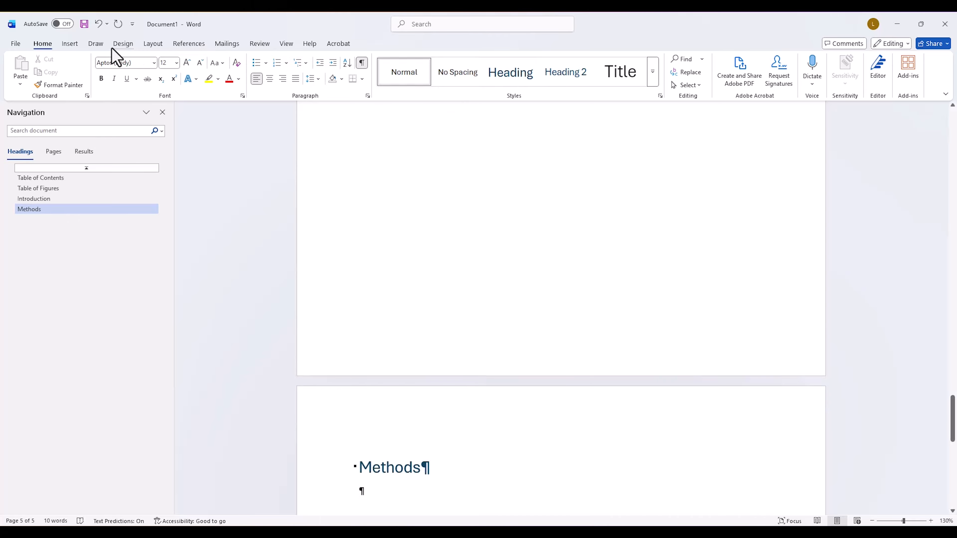
Step: Insert a Next Page section break below the Methods heading
left_click(152, 43)
left_click(136, 60)
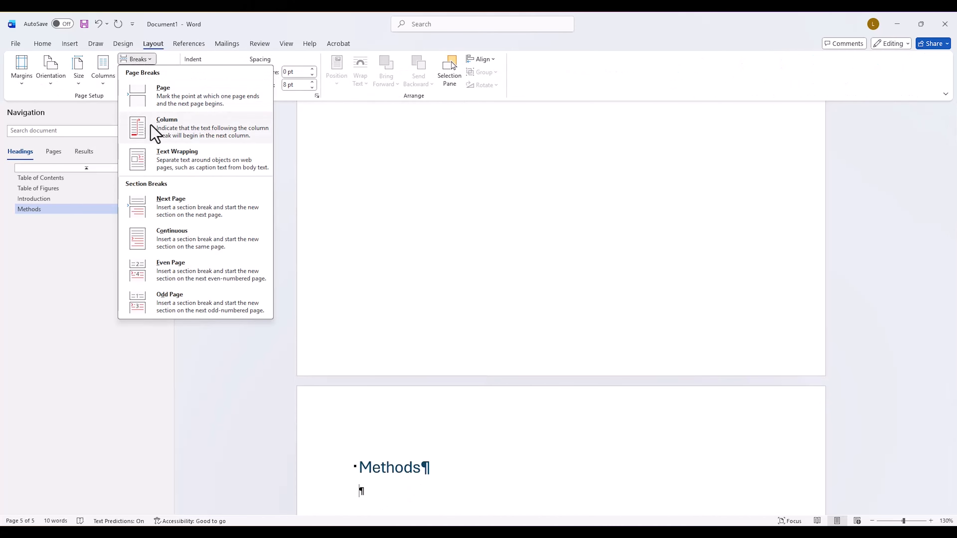
left_click(169, 207)
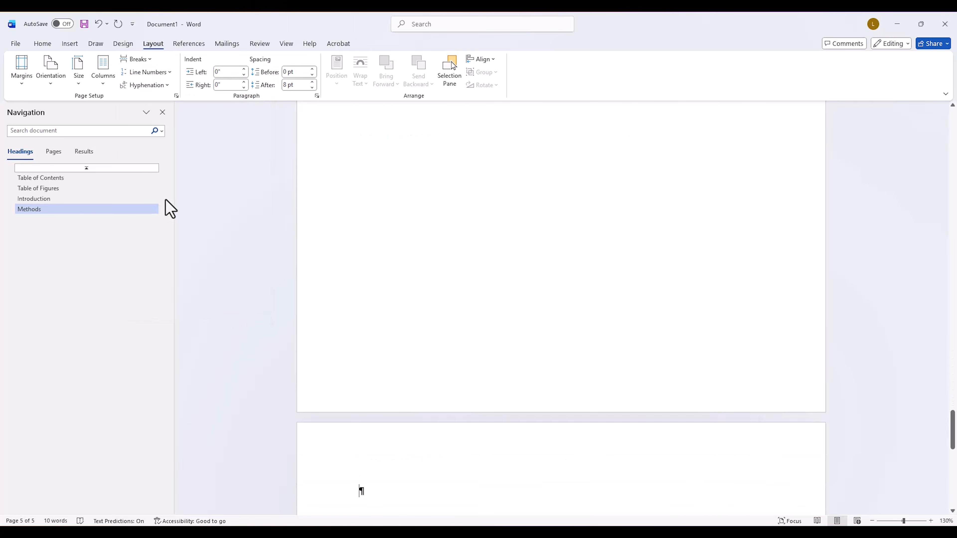
Step: Add the title "Results and Dicussion" on the sixth page in the Heading 1 style, followed by a new line
type("Results a")
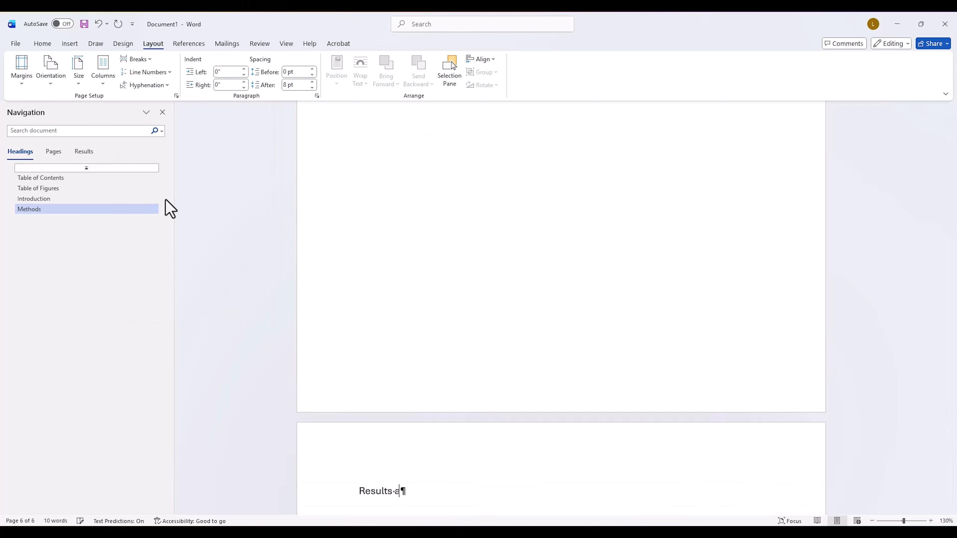
type("nd Dicussion")
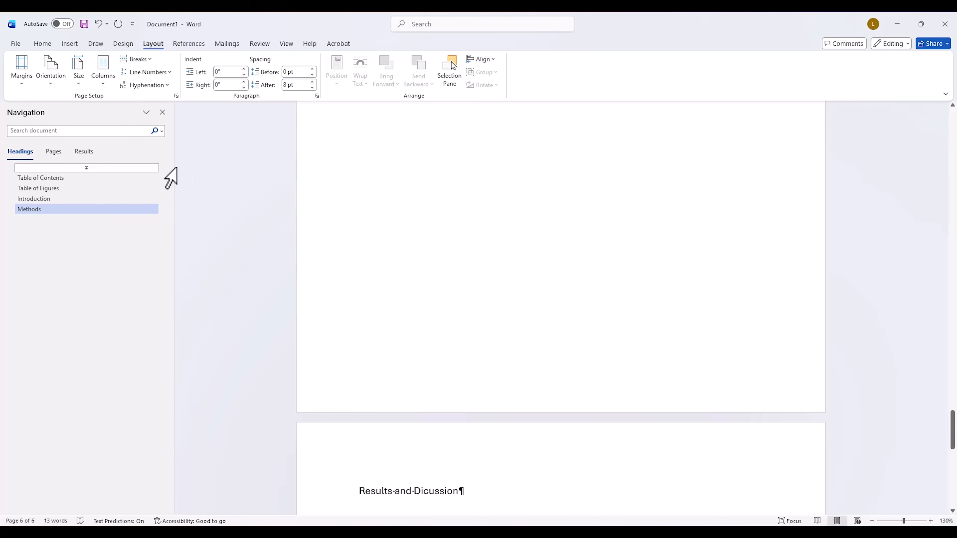
left_click(43, 44)
left_click(504, 81)
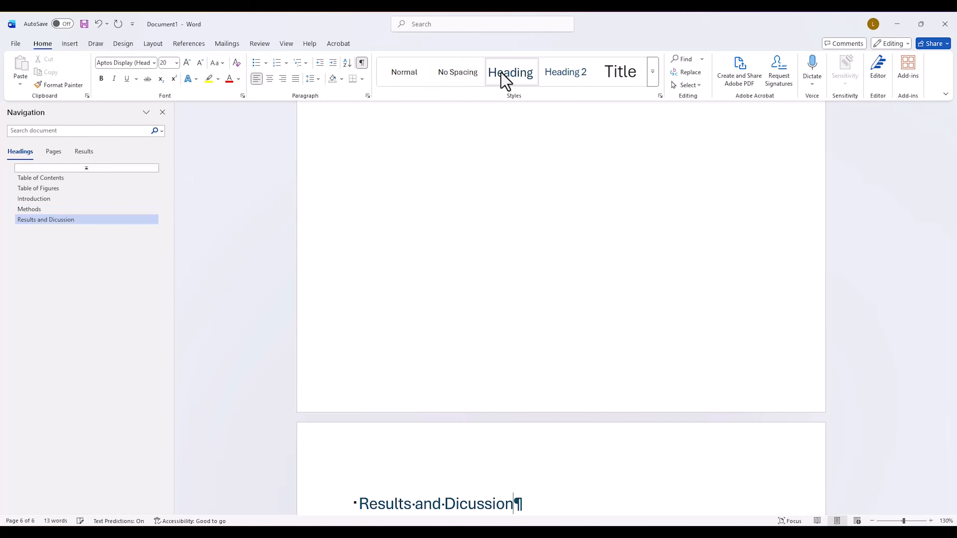
key("Return")
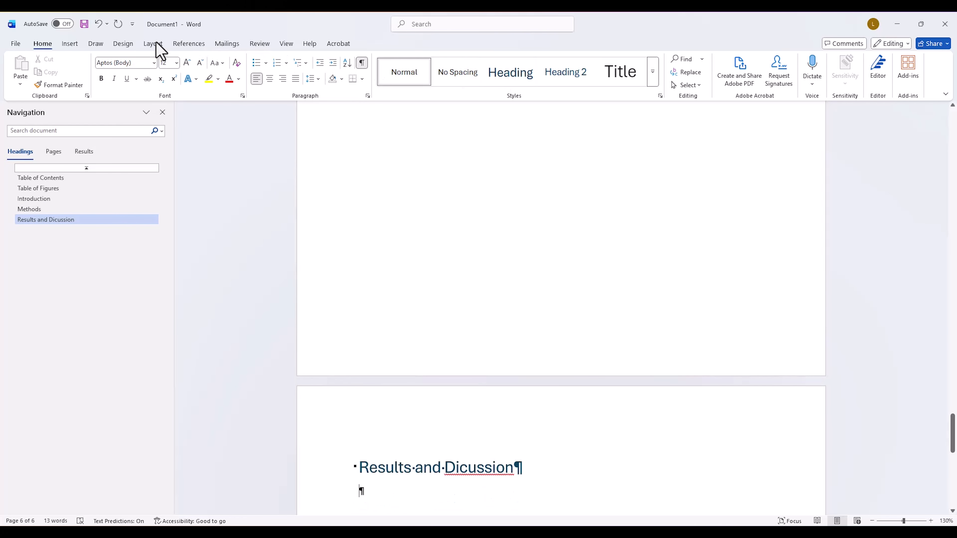
Step: Insert a Next Page section break below the Results and Dicussion heading
left_click(158, 44)
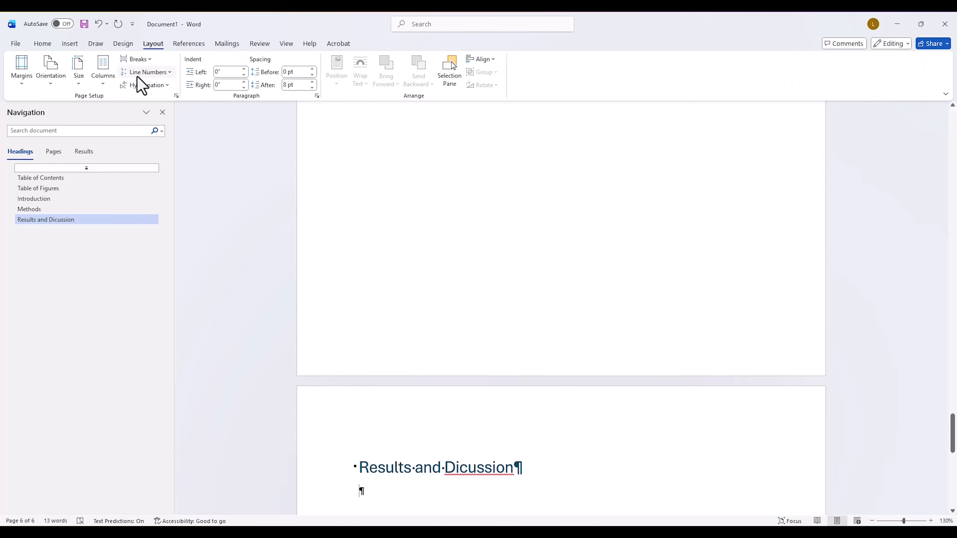
left_click(143, 59)
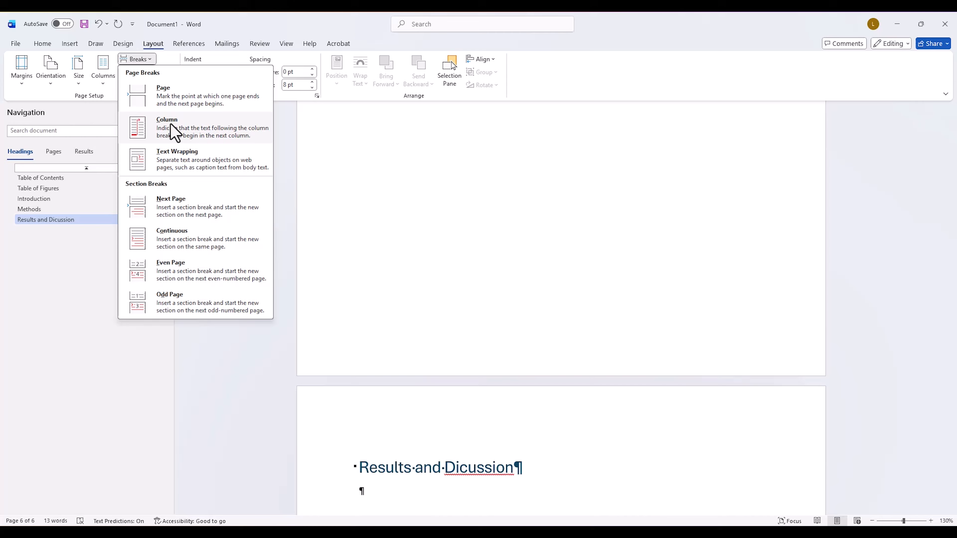
left_click(183, 213)
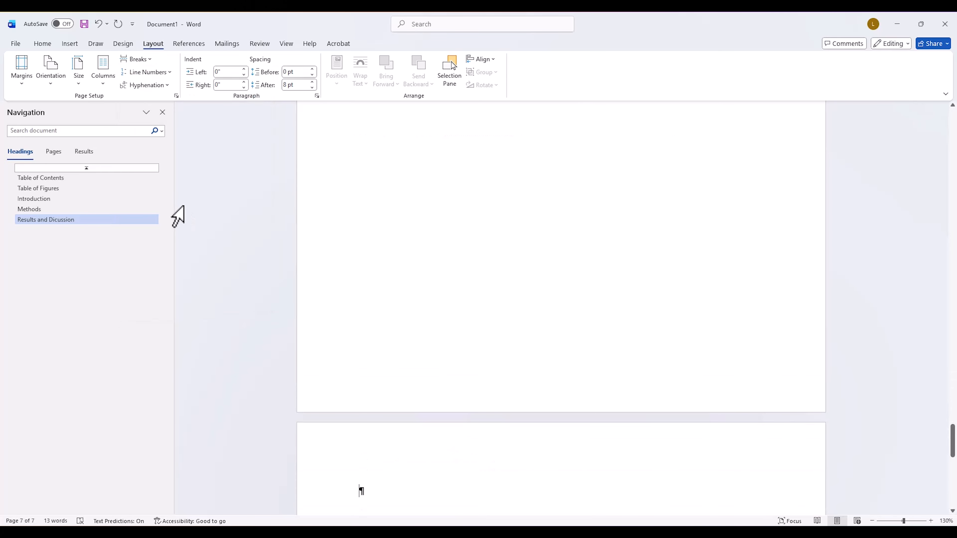
Step: Add the title "Conclusions and Recommendations" on the seventh page in the Heading 1 style, followed by a new line
type("Conclusions")
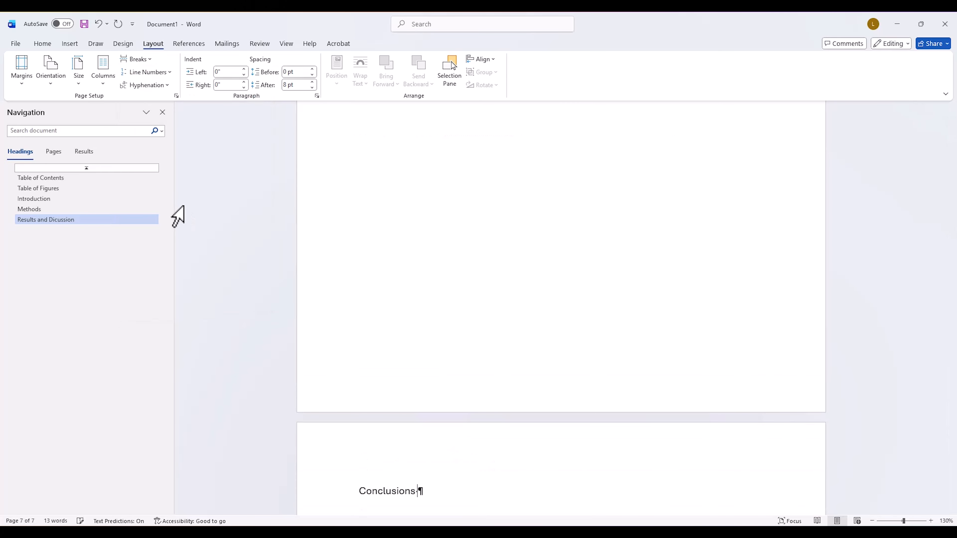
type(" and Recommendations")
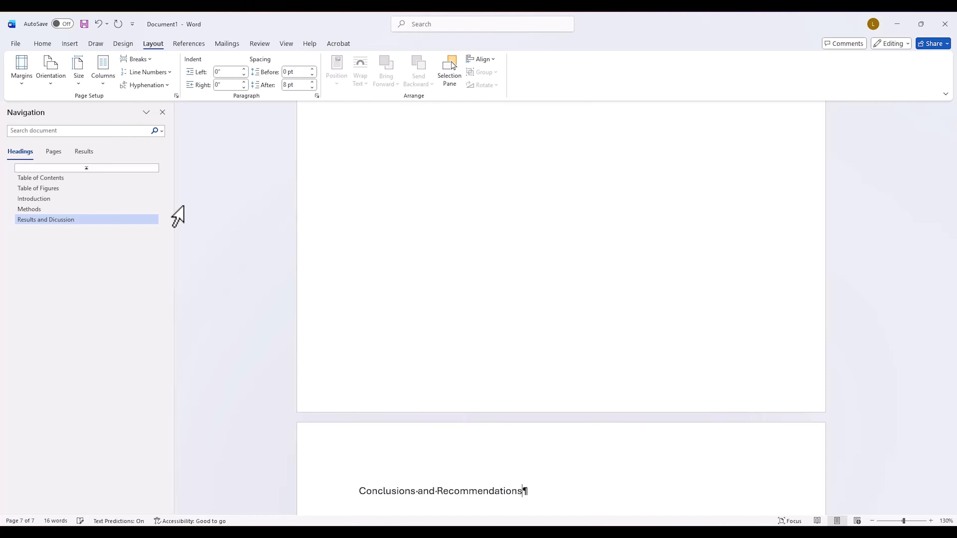
left_click(43, 44)
left_click(508, 83)
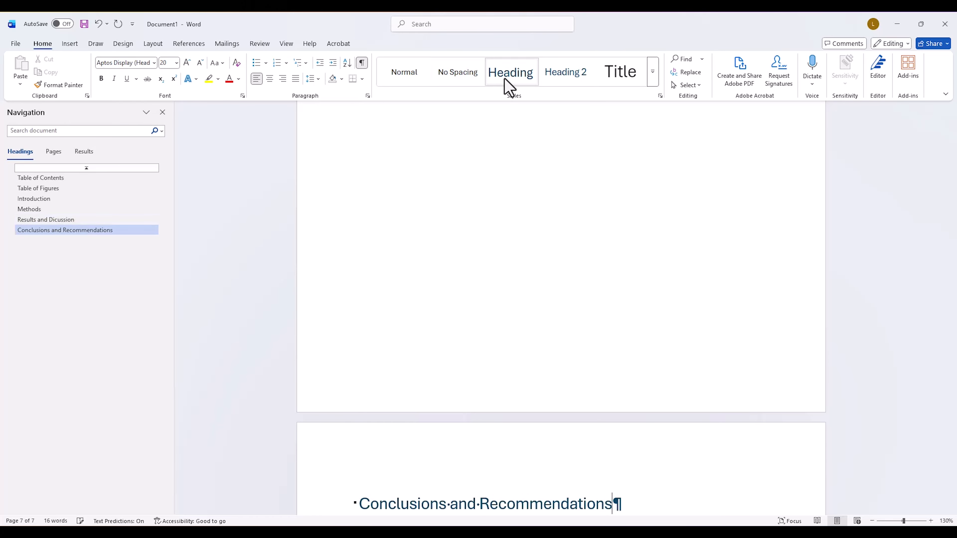
key("Return")
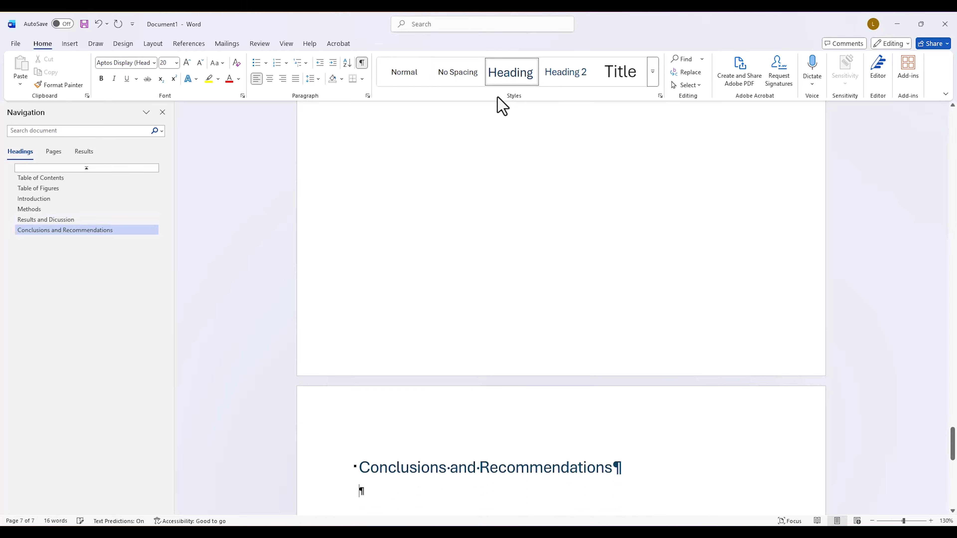
Step: Insert a Next Page section break below the Conclusions and Recommendations heading
left_click(151, 44)
left_click(143, 59)
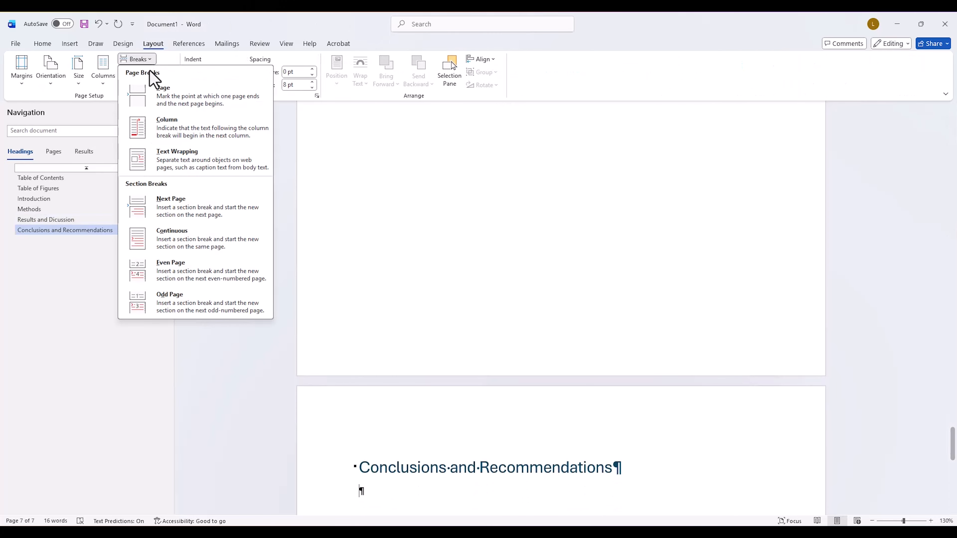
left_click(160, 211)
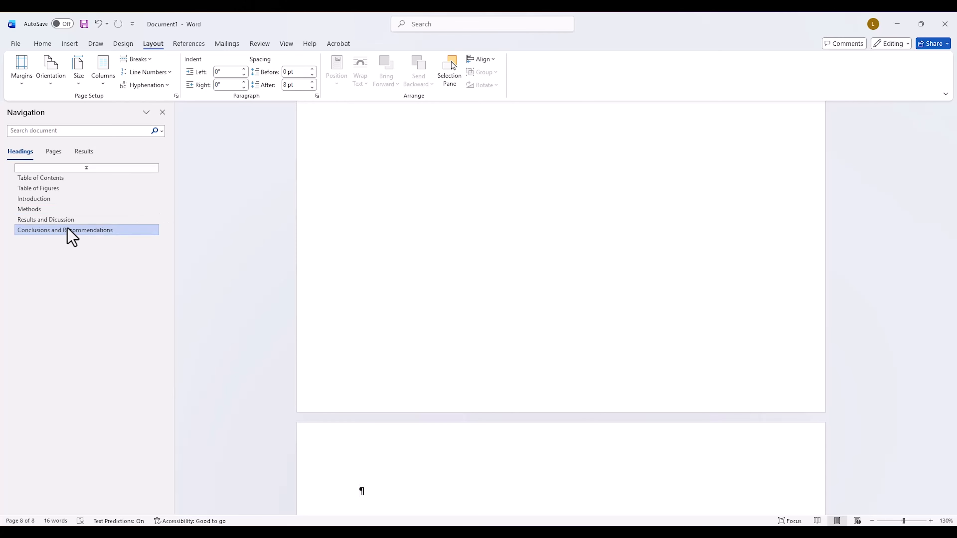
Step: Enter "Report Title" in the header of the Introduction page, followed by two tabs to reach the right-aligned position
left_click(46, 202)
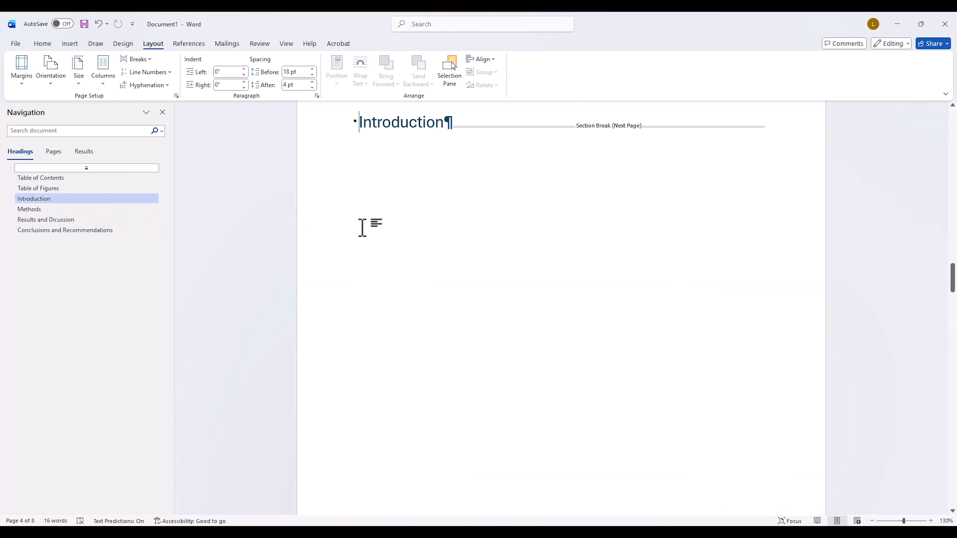
scroll(363, 226, "up", 2)
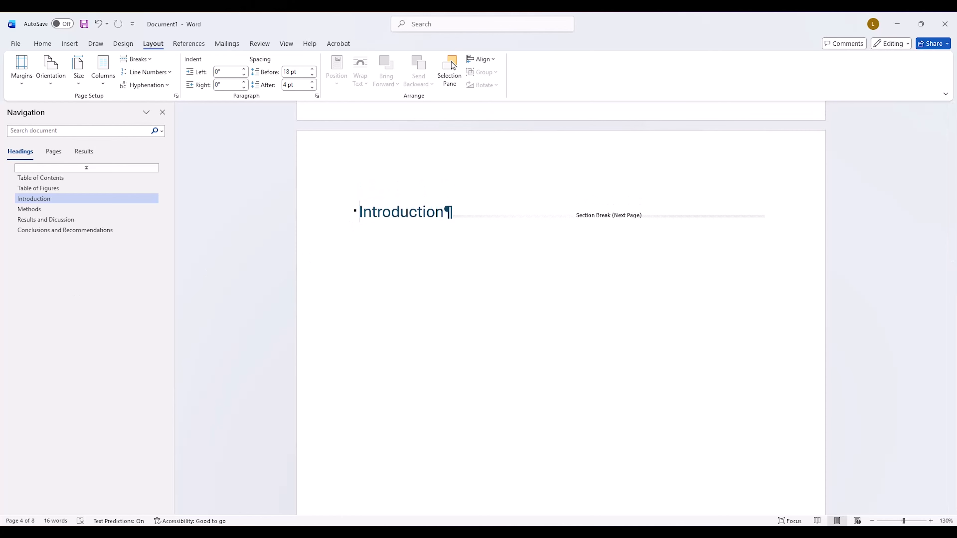
left_click(389, 157)
double_click(388, 157)
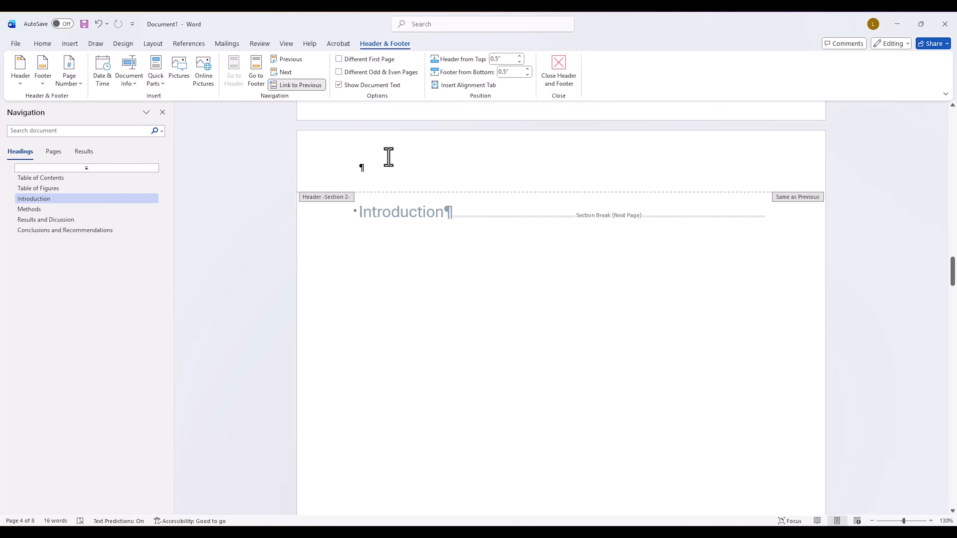
type("Report")
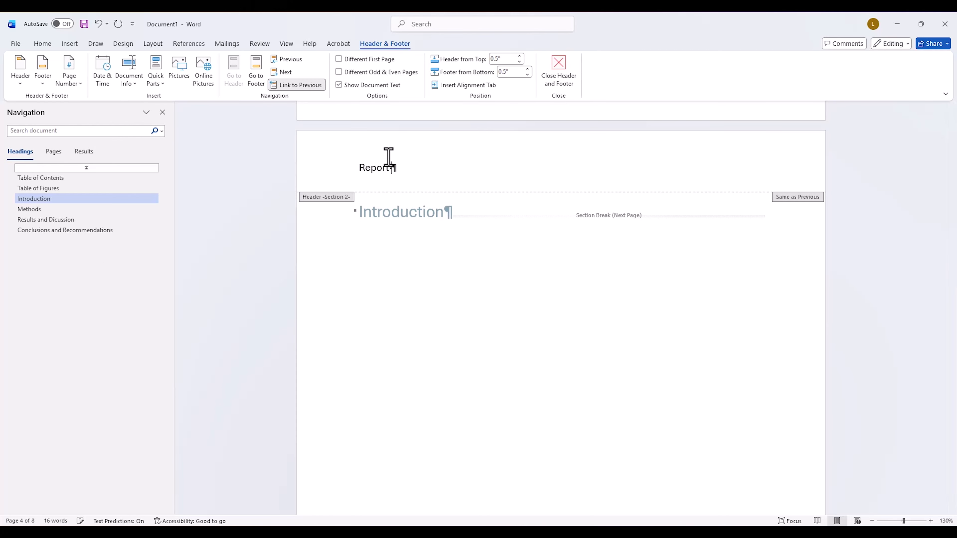
type(" Title")
key("Tab")
key("Tab")
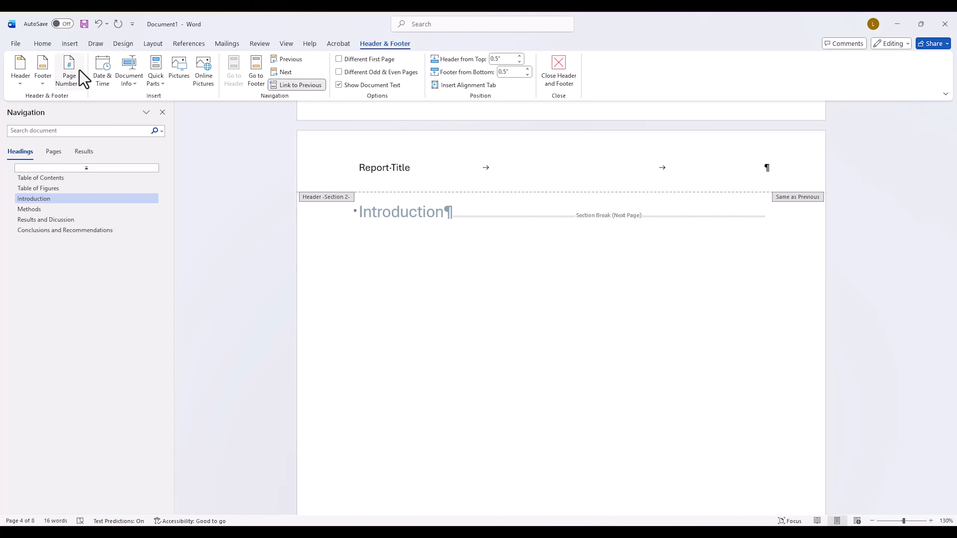
Step: Insert a Plain Number page number at the current position in the Introduction page's header
left_click(82, 79)
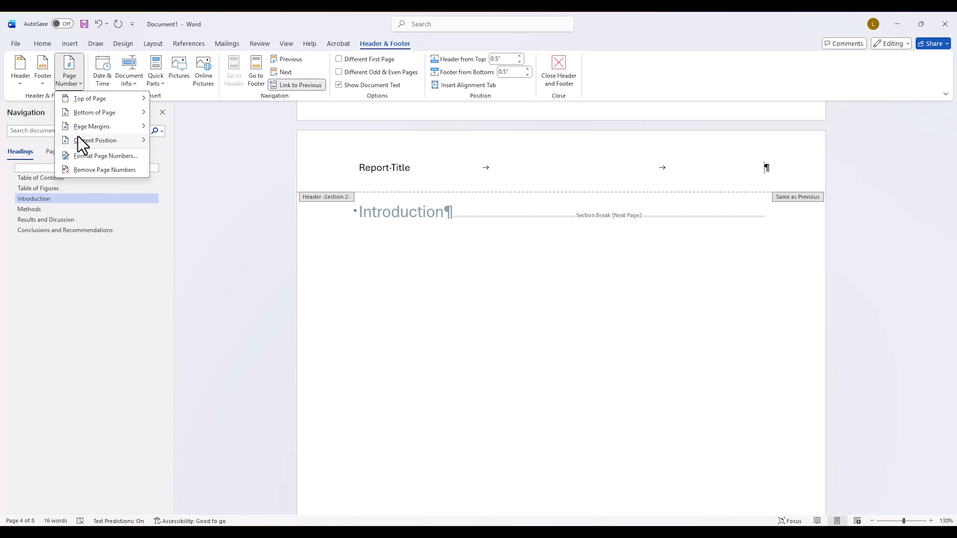
mouse_move(82, 145)
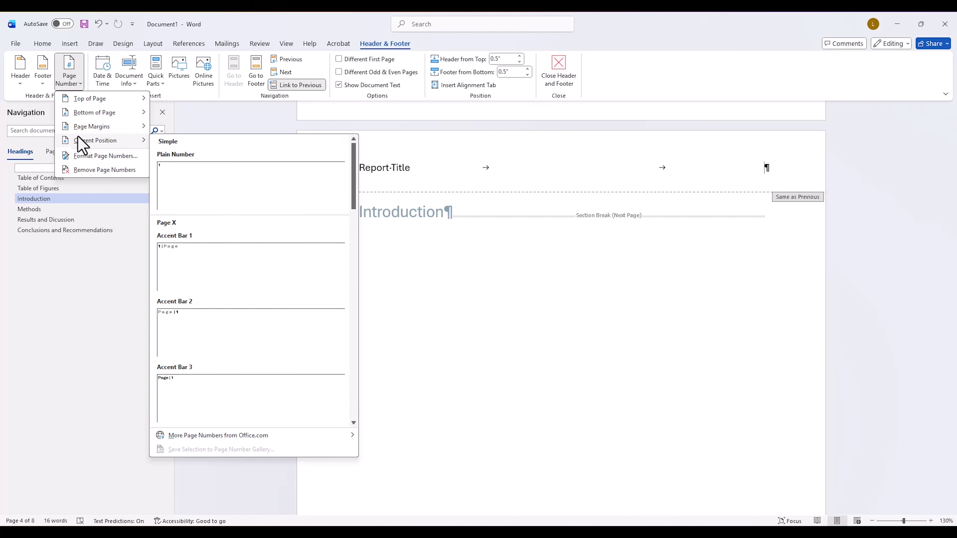
left_click(229, 182)
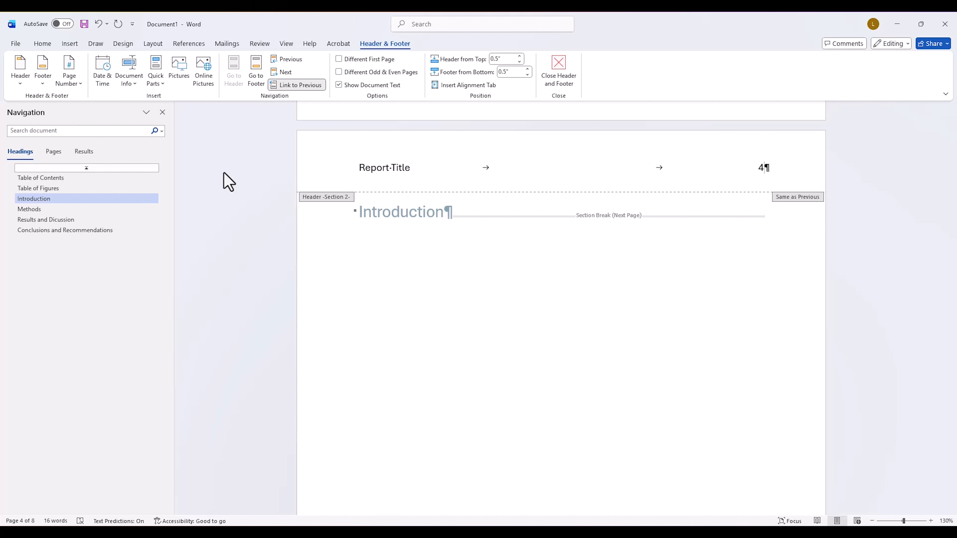
Step: Format the Introduction section's page numbers to start at 1
left_click(71, 84)
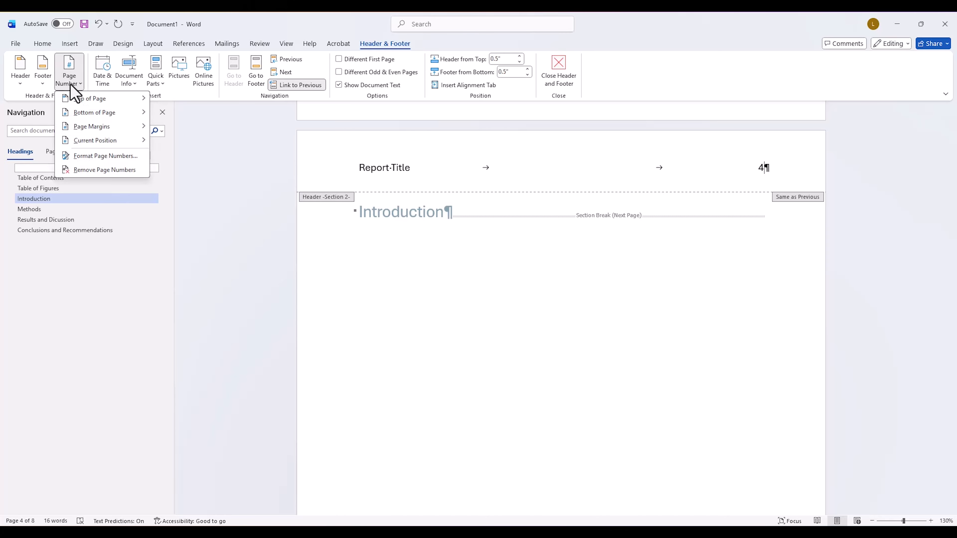
left_click(86, 155)
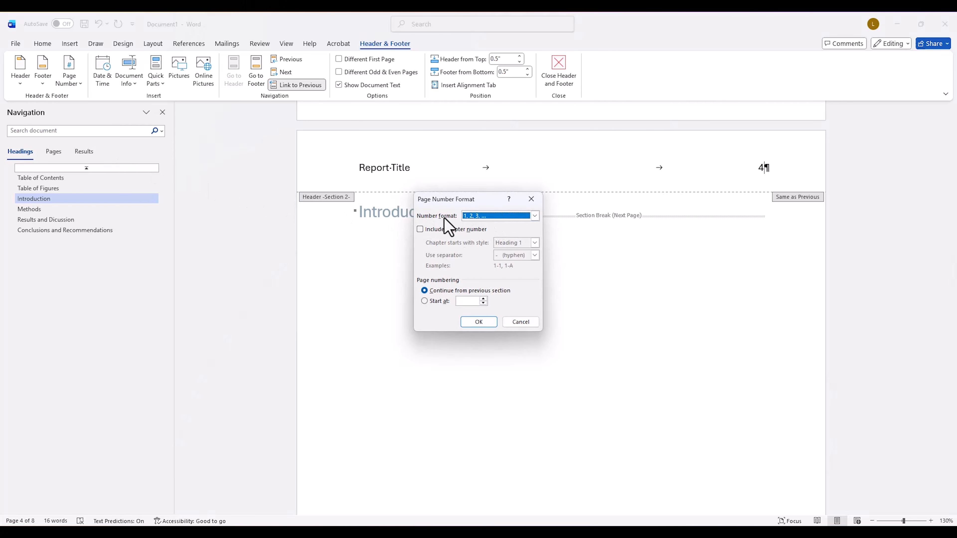
left_click(424, 301)
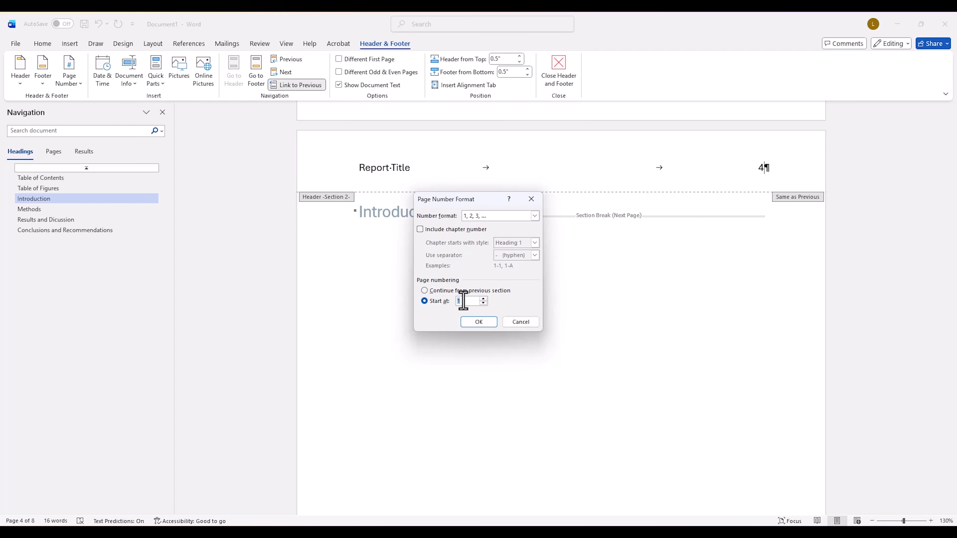
left_click(477, 322)
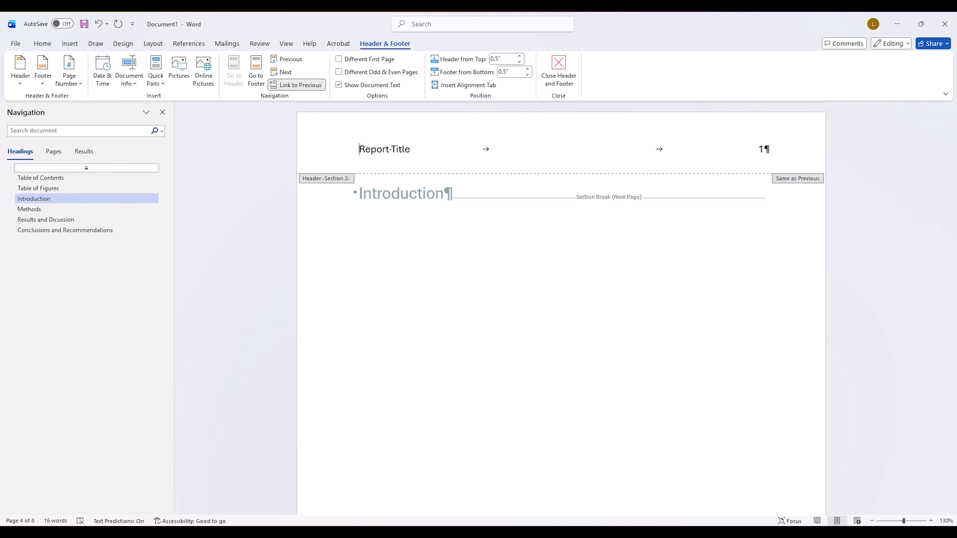
Step: Set the page number format of the Table of Contents section to i, ii, iii and enable a different first page for the cover page
left_click(61, 180)
scroll(198, 226, "up", 2)
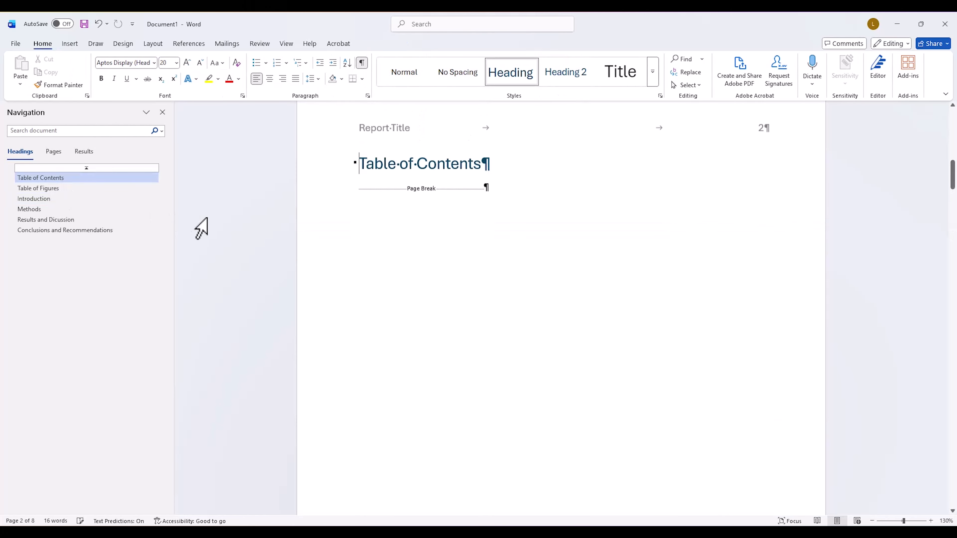
double_click(425, 178)
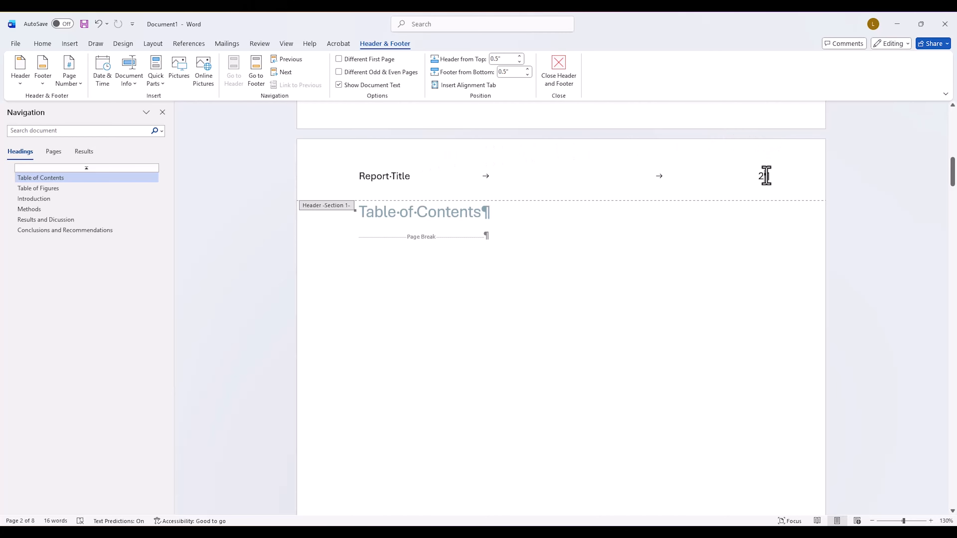
left_click(79, 76)
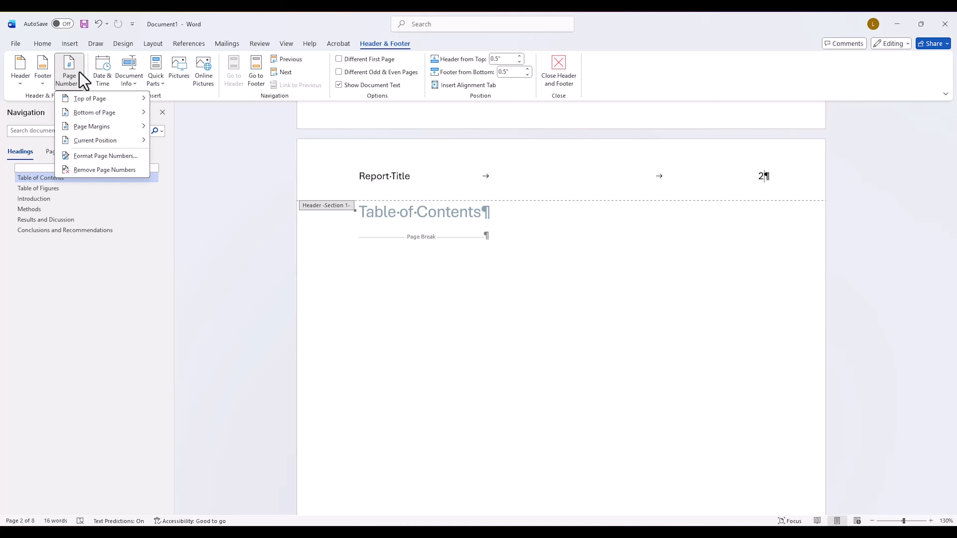
left_click(95, 156)
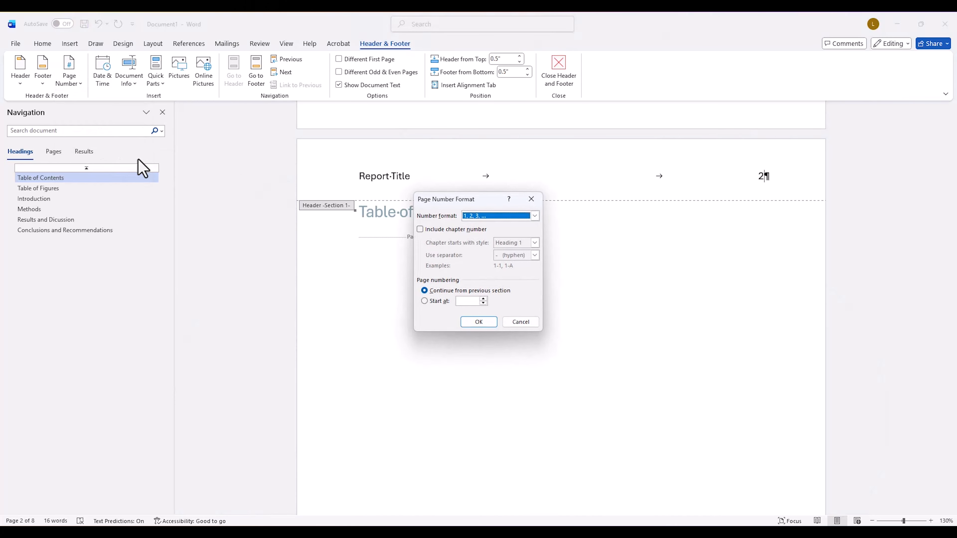
left_click(472, 216)
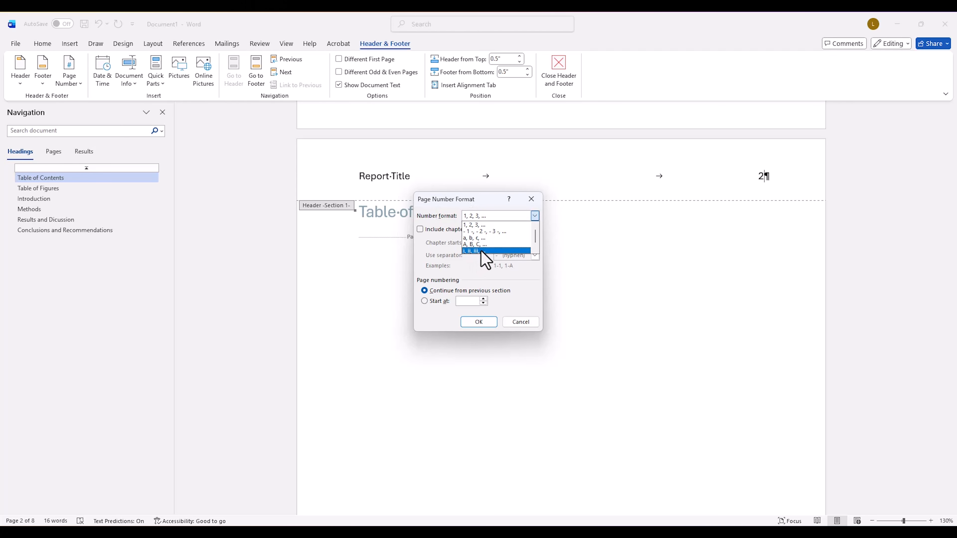
left_click(482, 251)
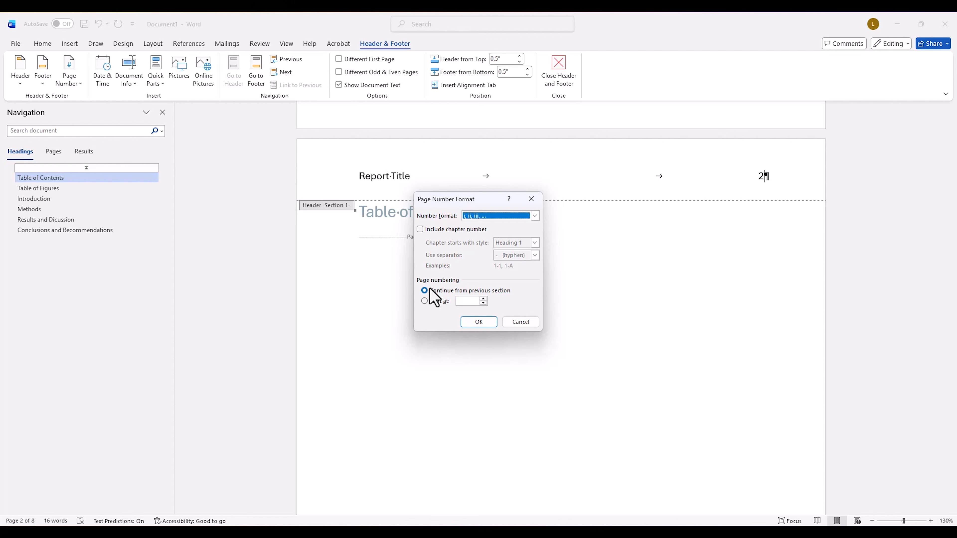
left_click(475, 323)
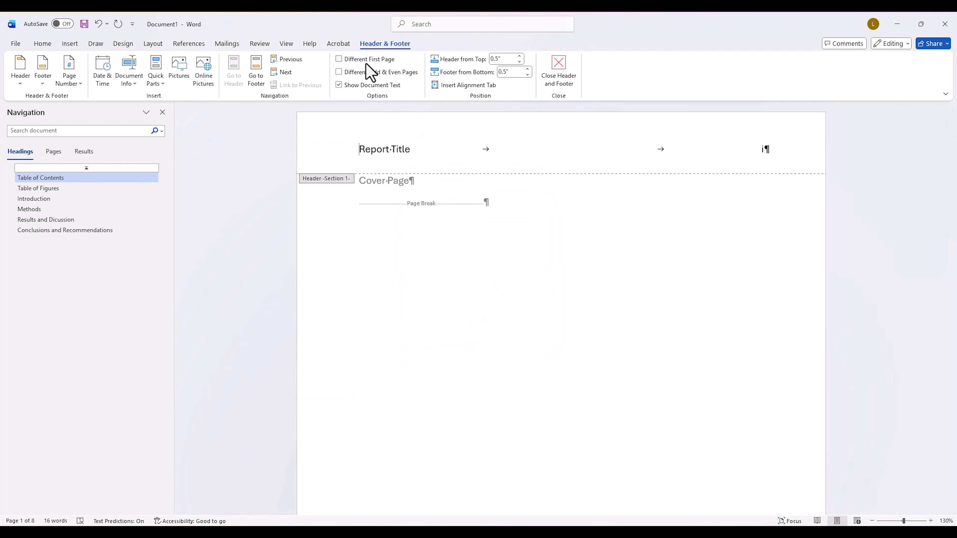
left_click(339, 60)
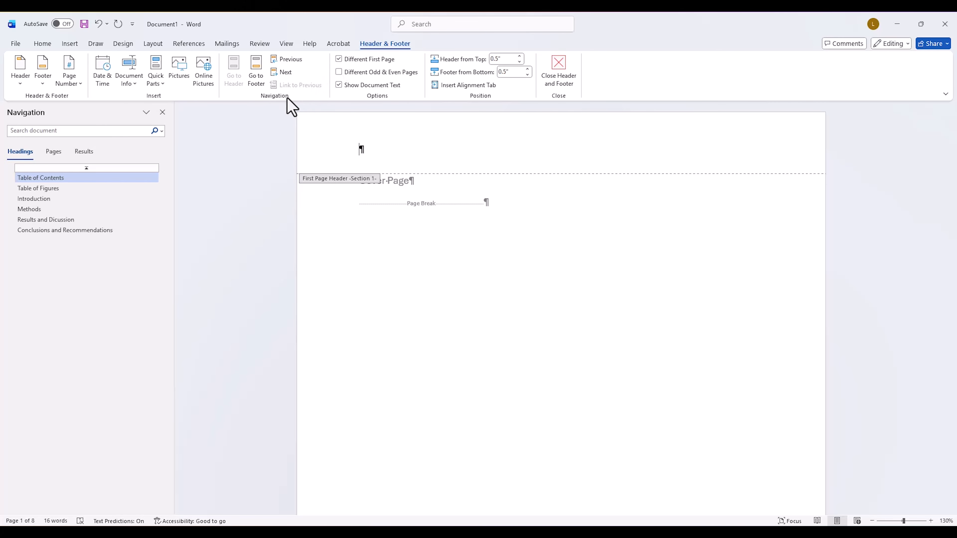
Step: Generate placeholder text on a new line below the Introduction heading with =rand(15)
left_click(61, 210)
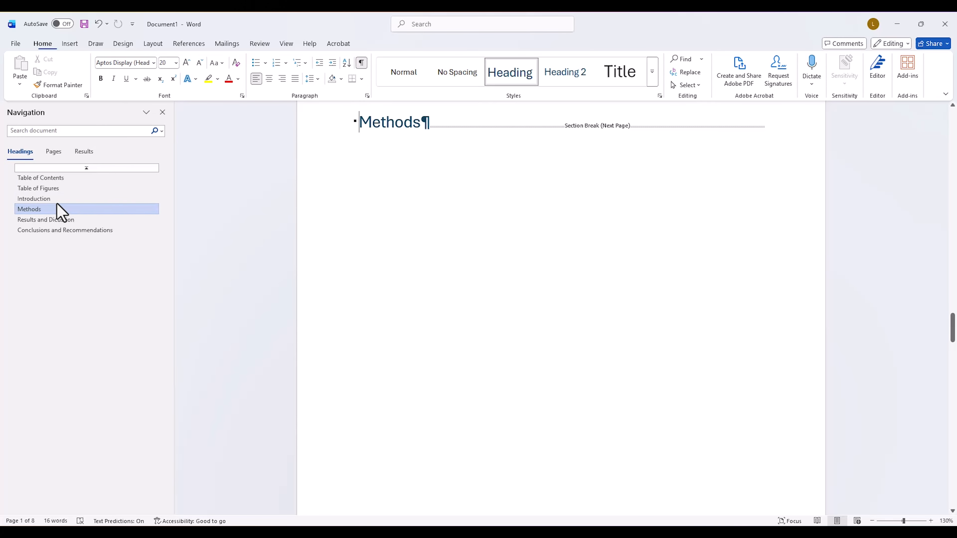
left_click(59, 200)
left_click(444, 122)
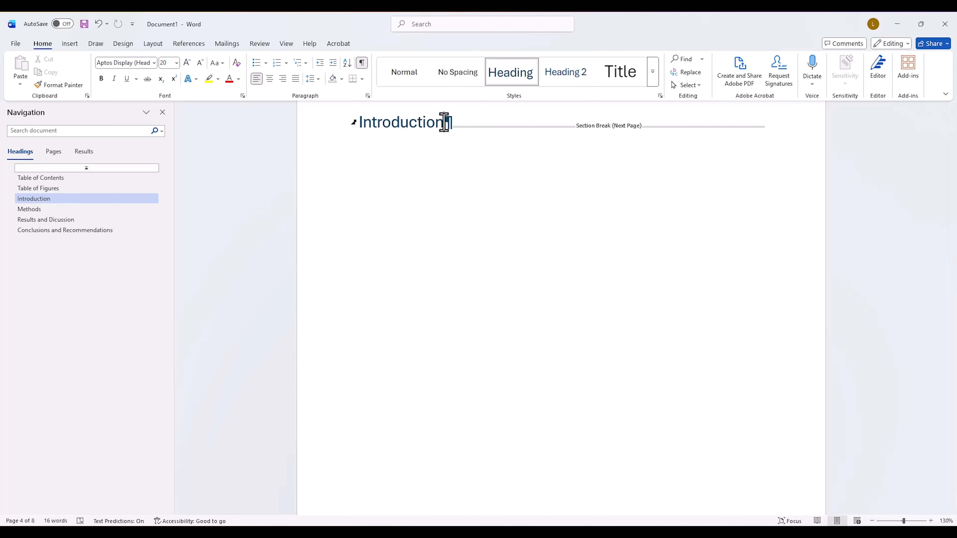
key("Return")
type("=")
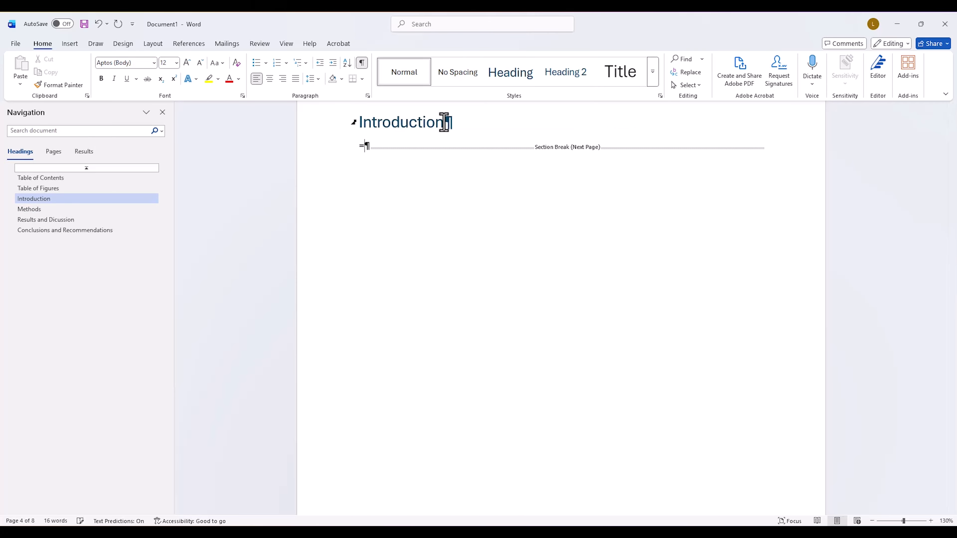
type("rand(15)")
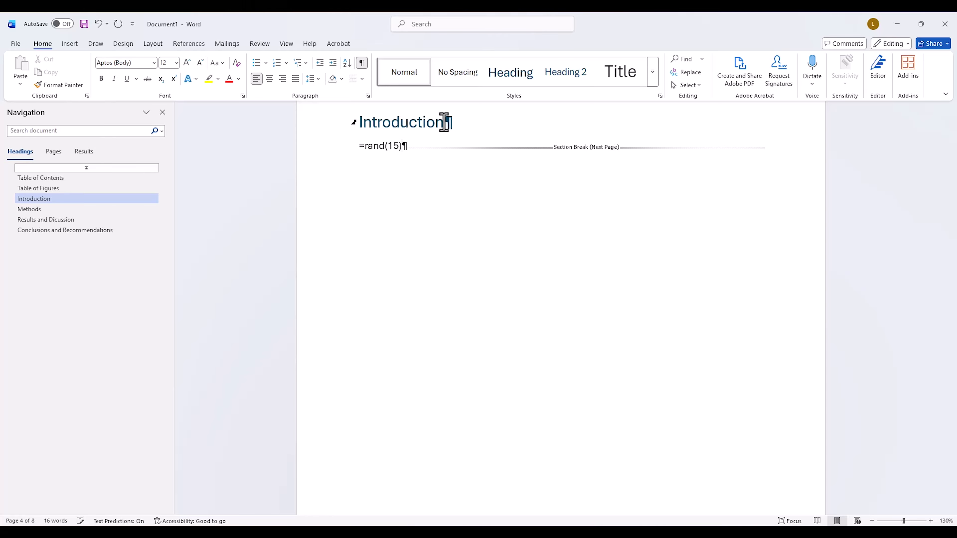
key("Return")
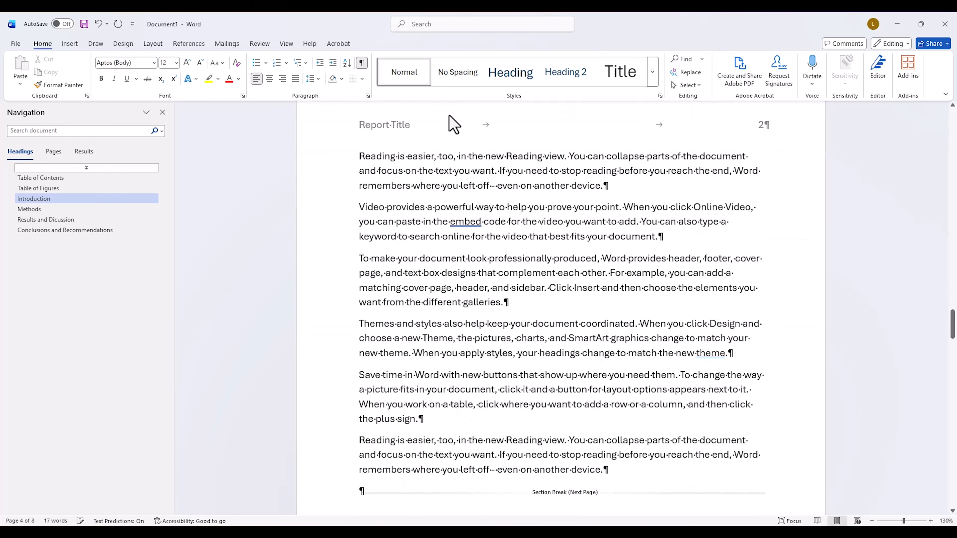
scroll(447, 105, "up", 2)
scroll(447, 106, "up", 10)
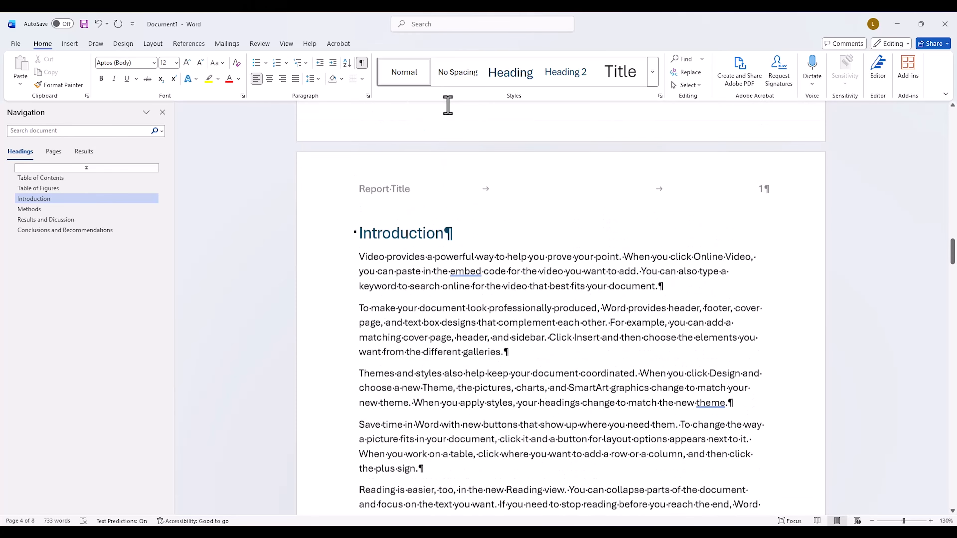
Step: Add a line reading "Subtitle" below the first Introduction paragraph and apply the Heading 2 style to it
scroll(449, 105, "down", 3)
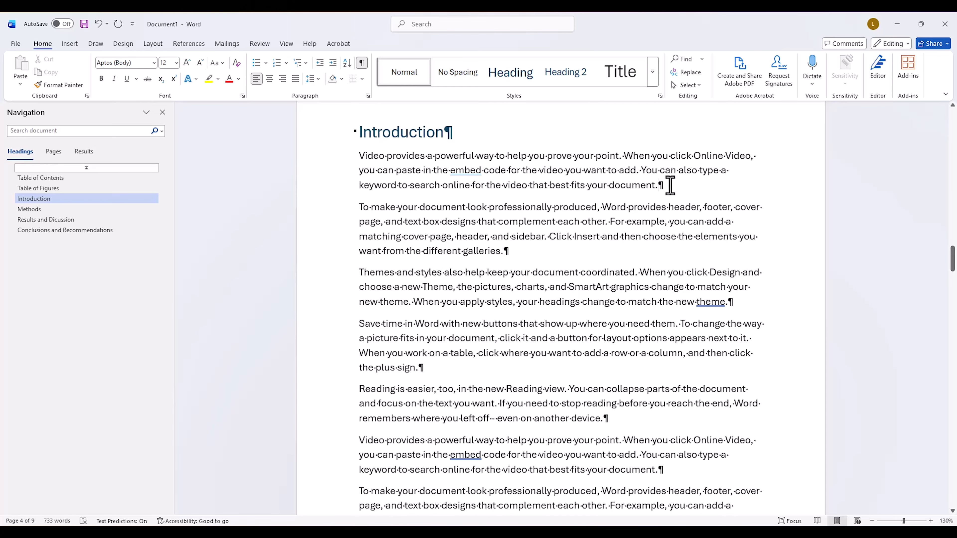
key("Return")
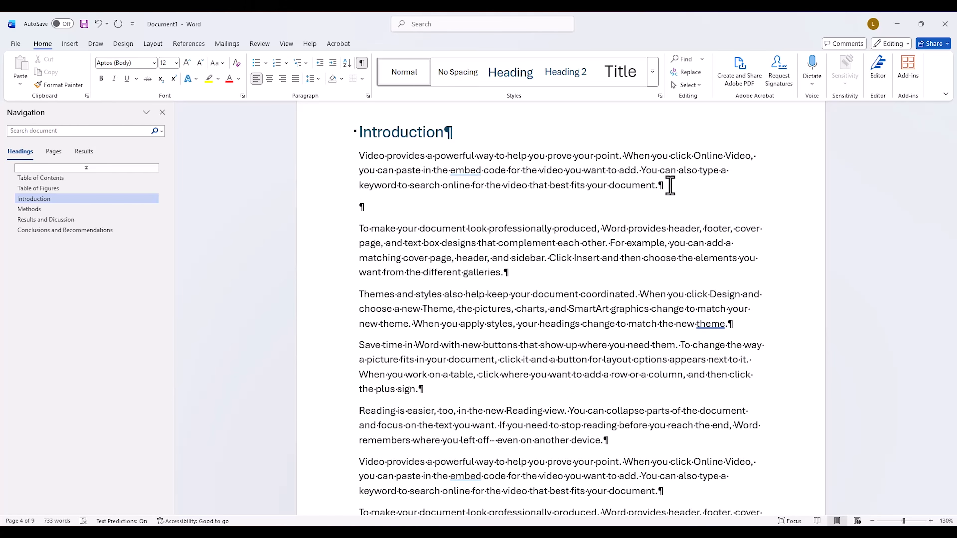
type("Subtitle")
left_click(584, 77)
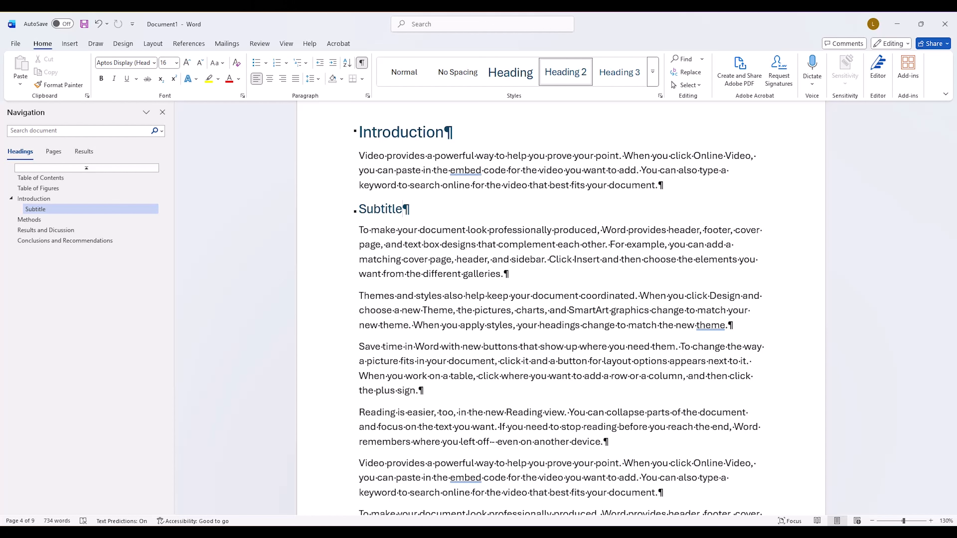
Step: Format the Subtitle heading in Georgia, dark gray and italic, and update the Heading 2 style to match it
left_click_drag(405, 211, 362, 214)
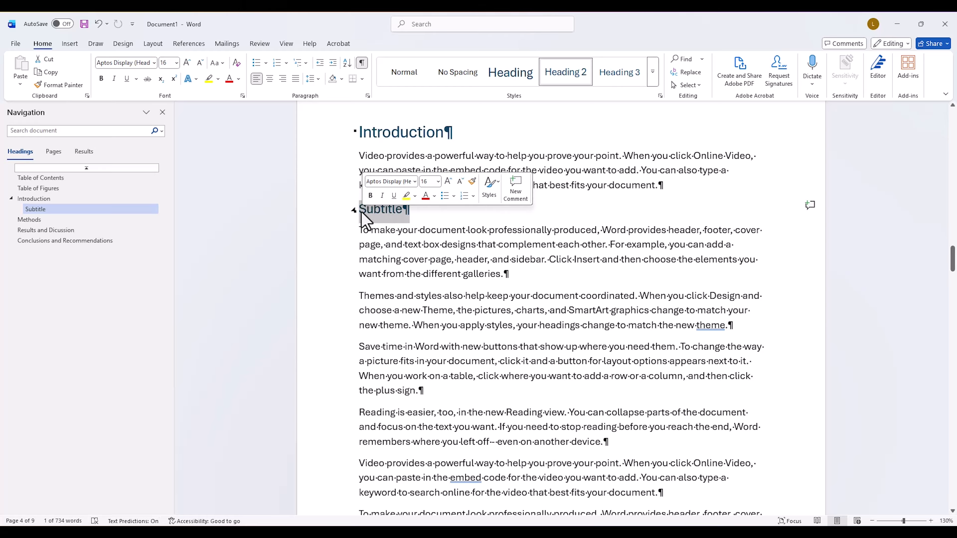
left_click(131, 64)
type("Georgia")
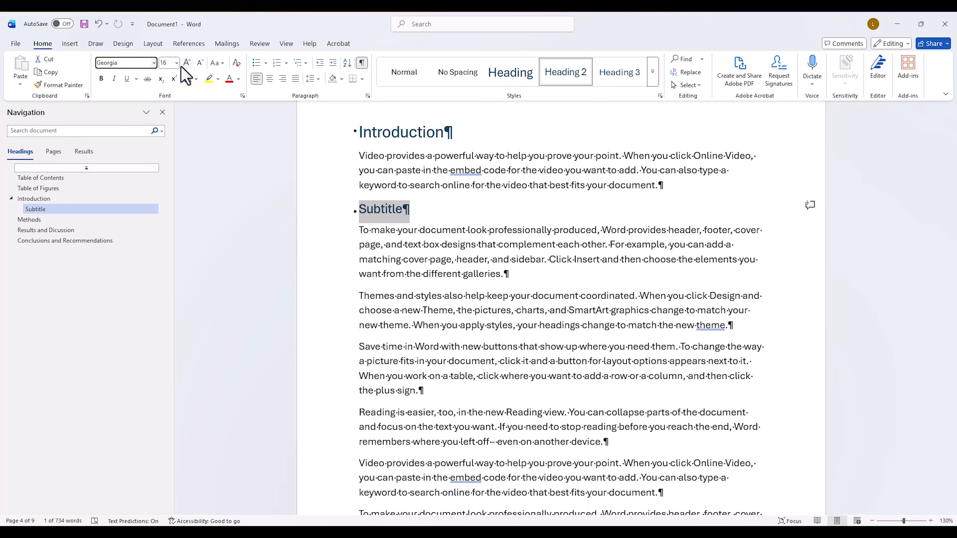
key("Return")
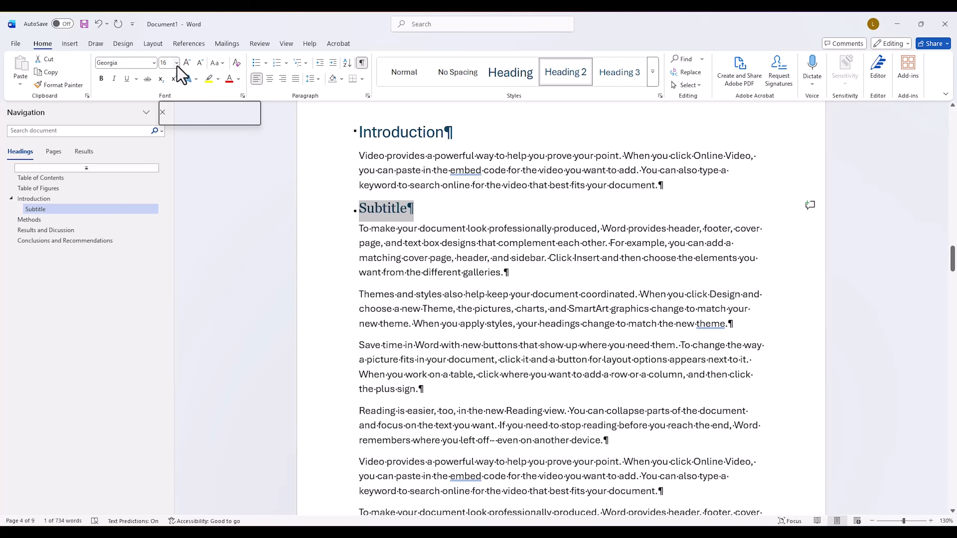
left_click(239, 79)
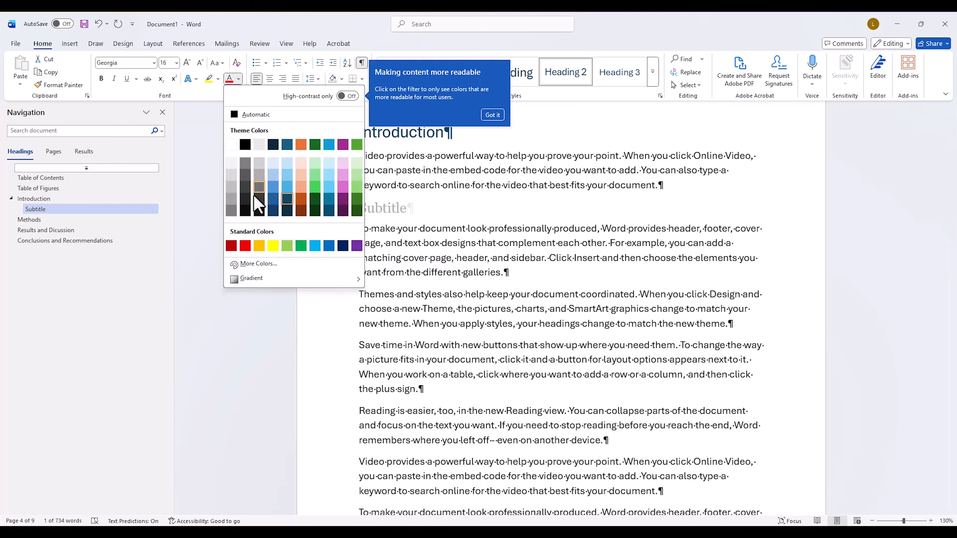
left_click(259, 200)
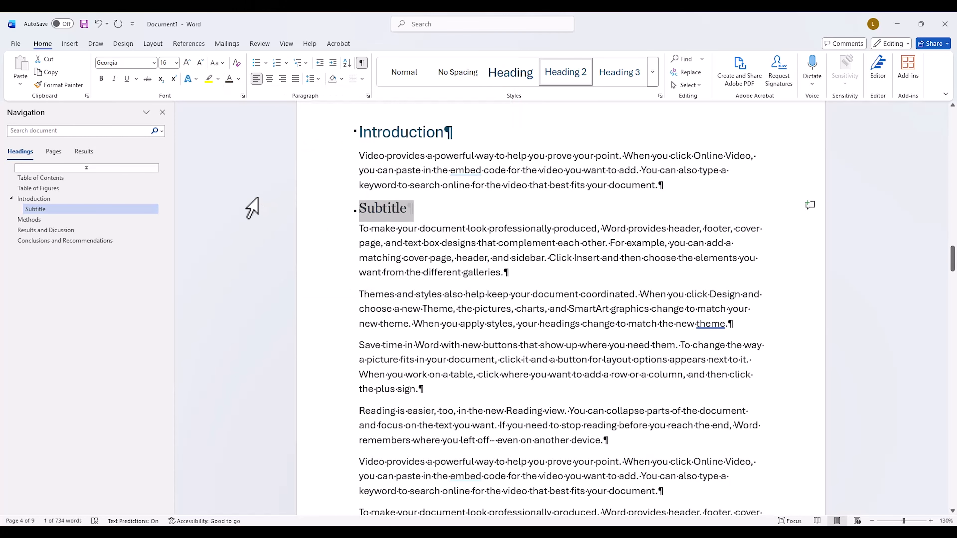
left_click(114, 79)
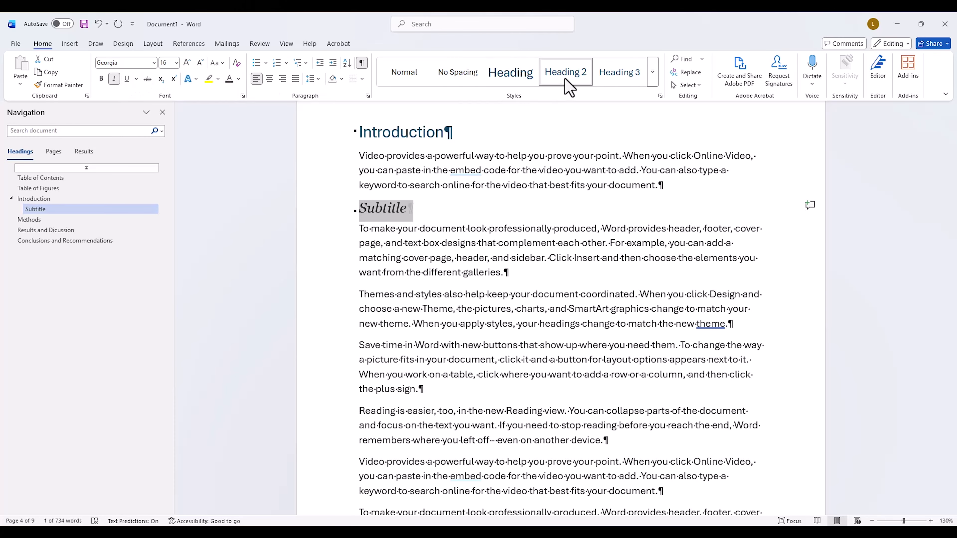
right_click(567, 86)
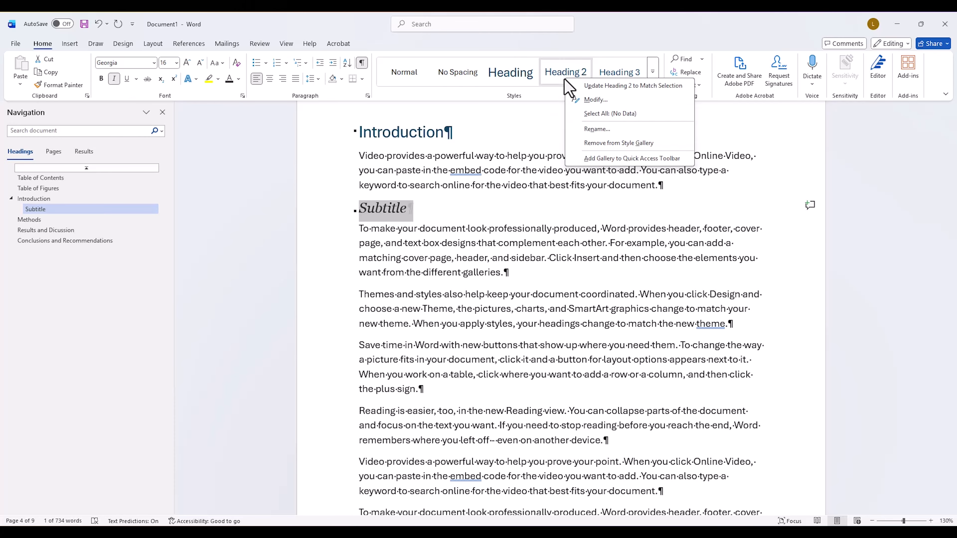
left_click(585, 85)
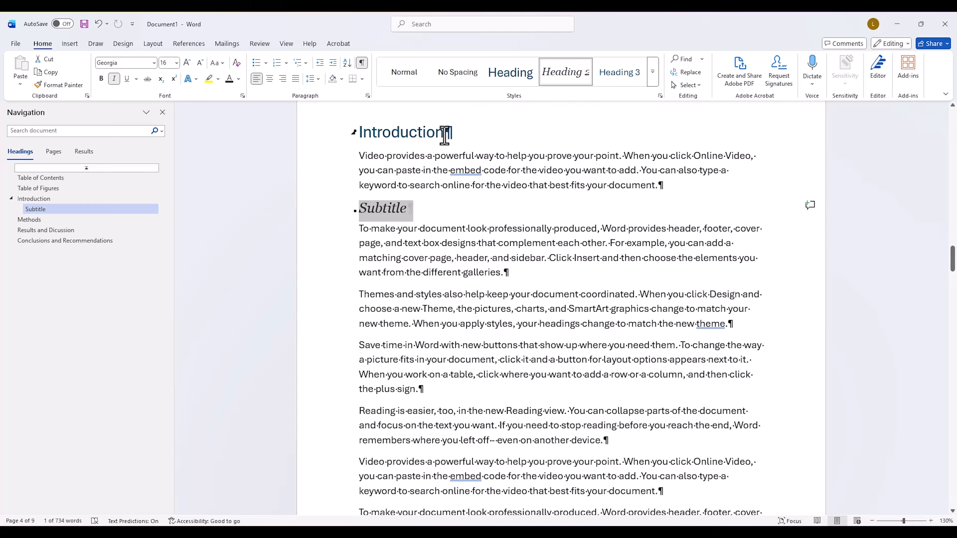
Step: Format the Introduction heading in Georgia at 18 pt with a dark green font color
left_click_drag(444, 134, 371, 144)
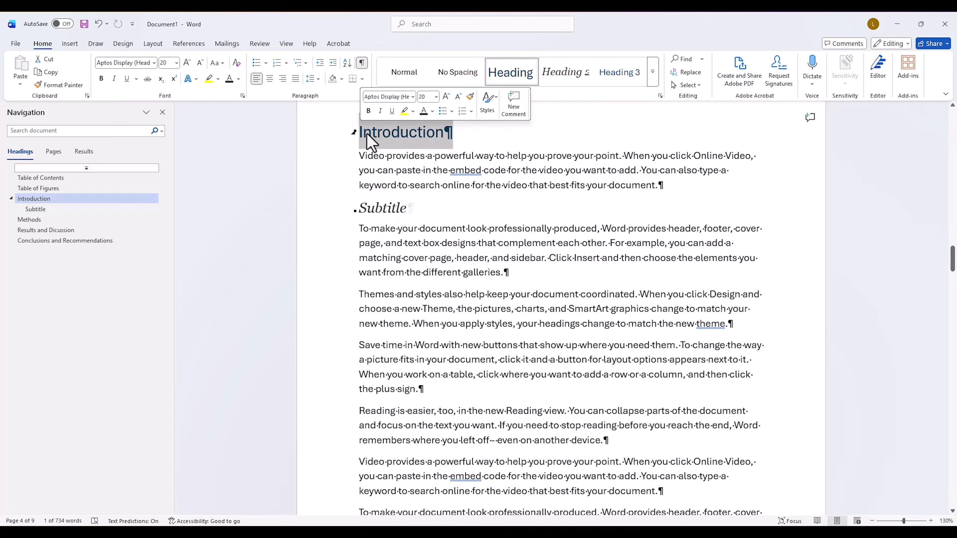
left_click(137, 63)
type("Georgia")
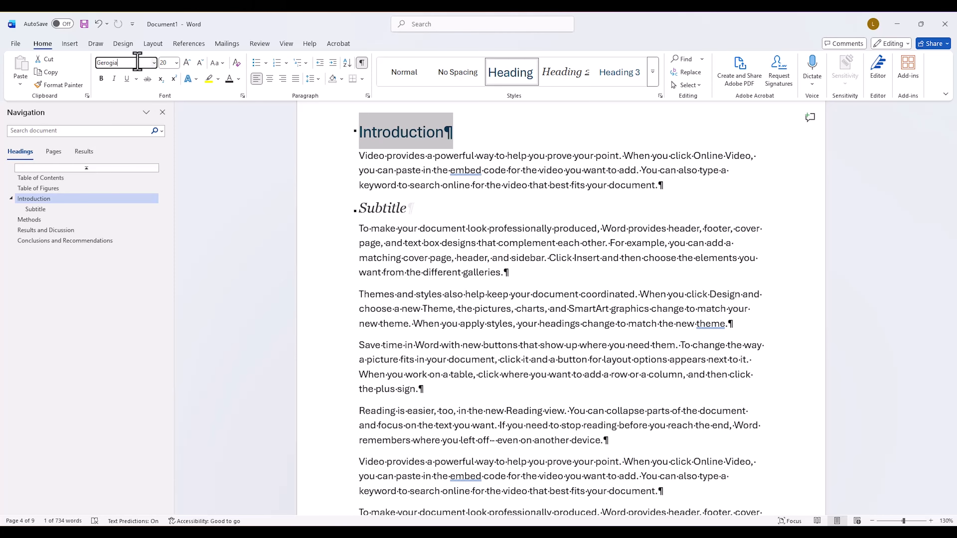
key("Return")
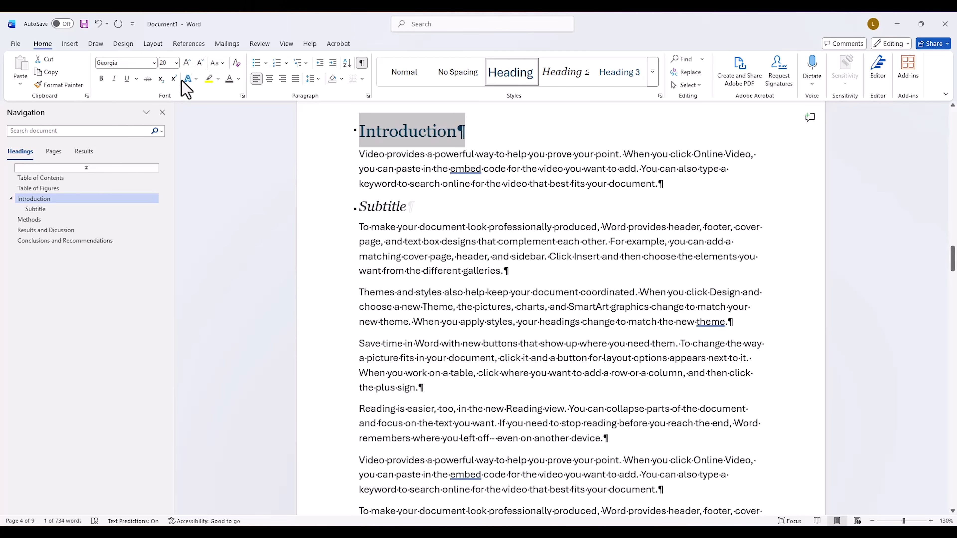
left_click(176, 62)
left_click(166, 157)
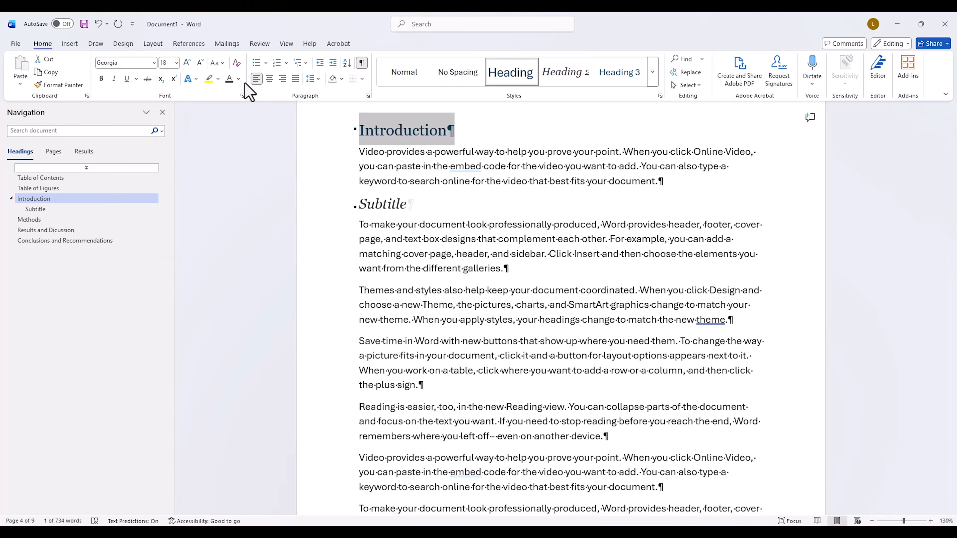
left_click(239, 79)
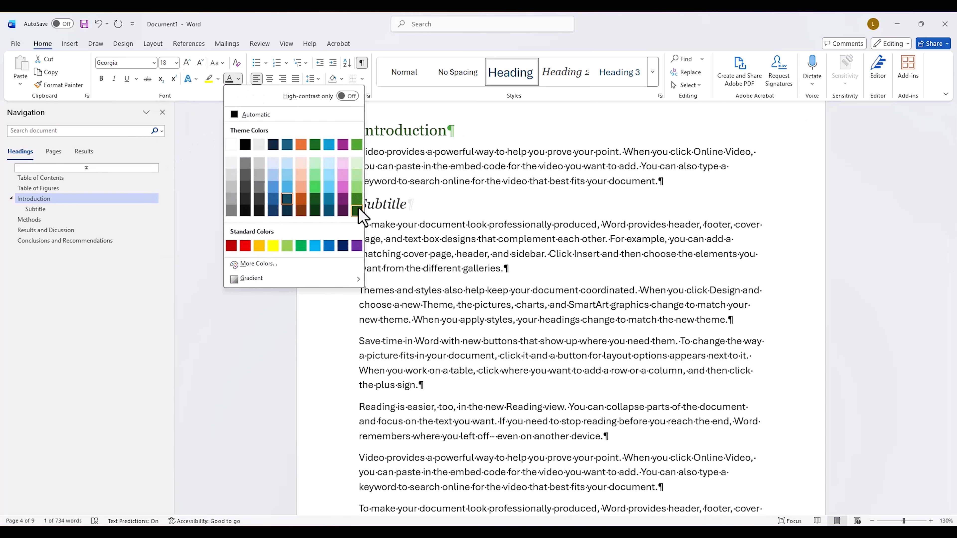
left_click(359, 208)
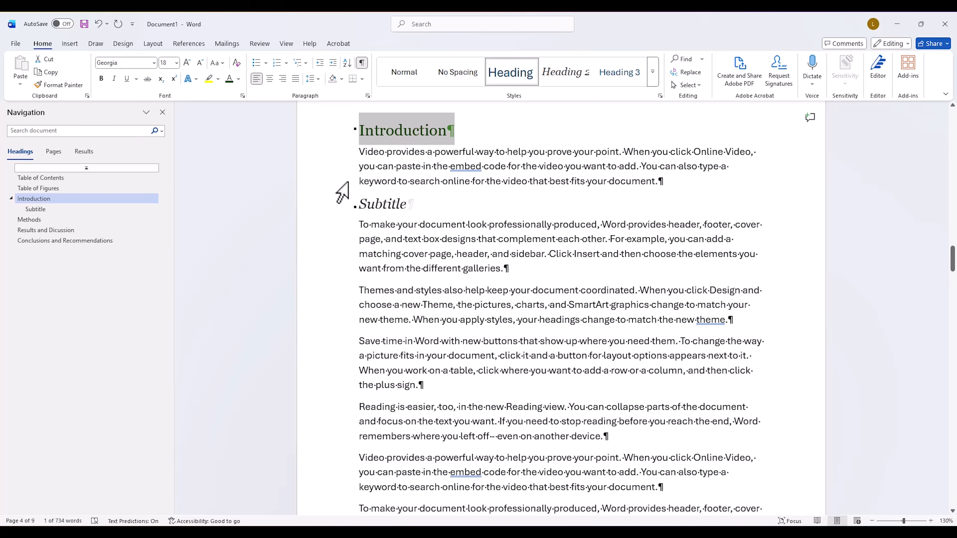
Step: Center the Introduction heading and set its spacing before the paragraph to 0 pt
left_click(270, 79)
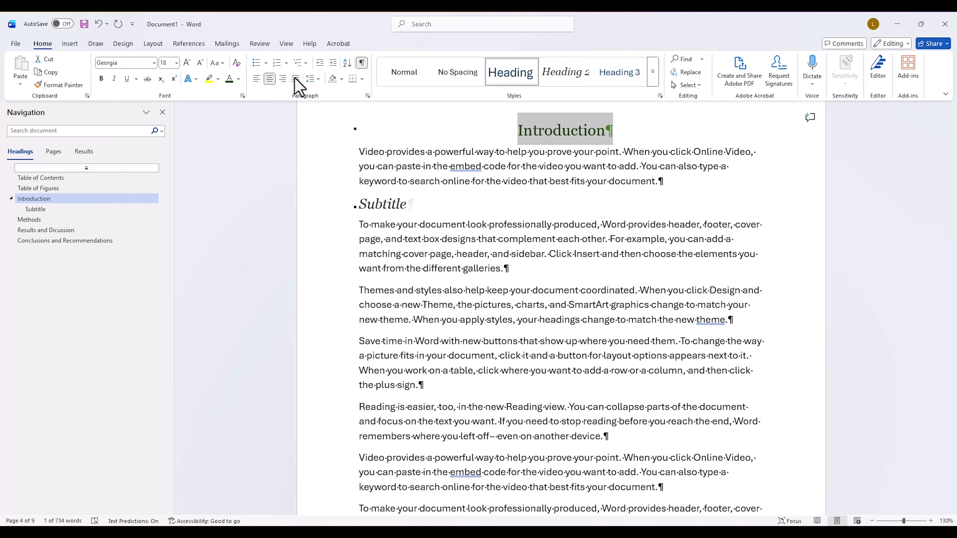
left_click(310, 79)
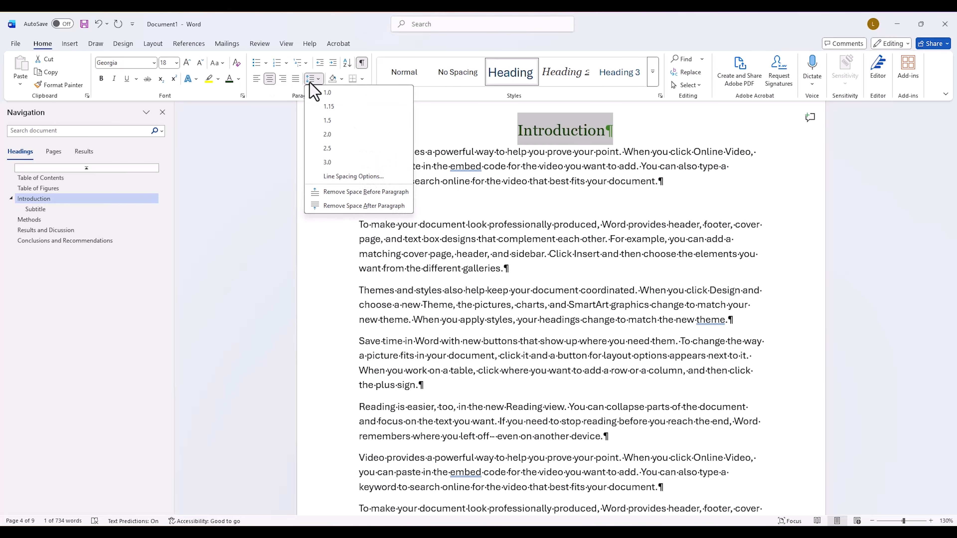
left_click(341, 176)
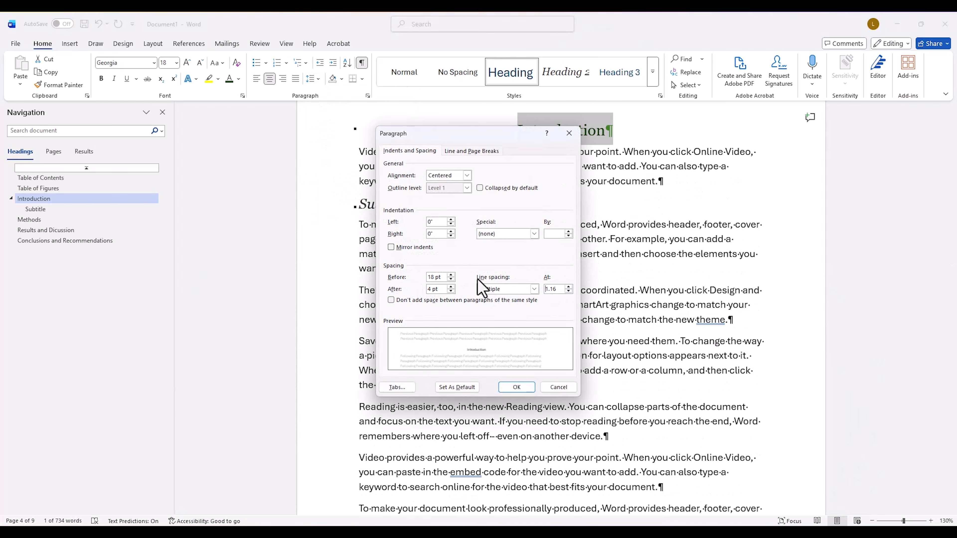
left_click_drag(434, 277, 424, 277)
type("0")
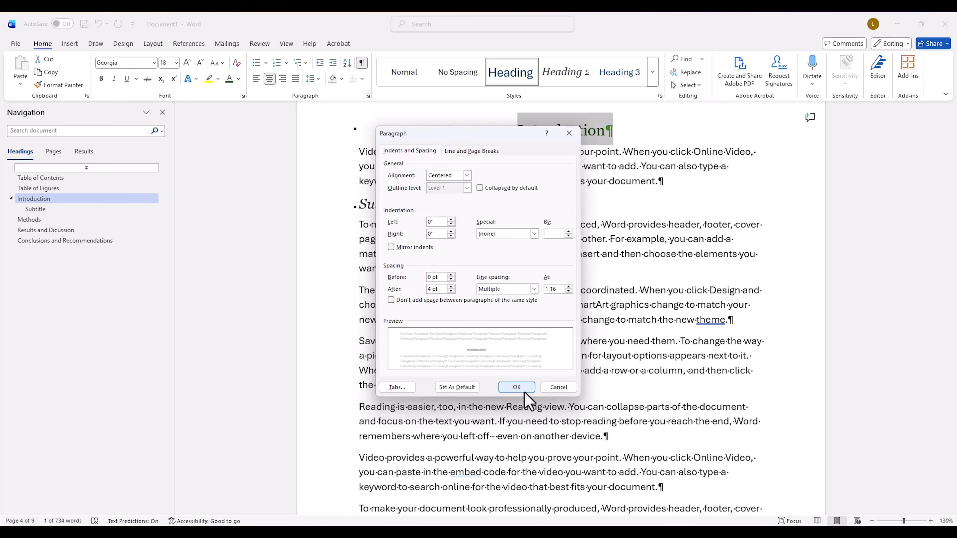
left_click(516, 387)
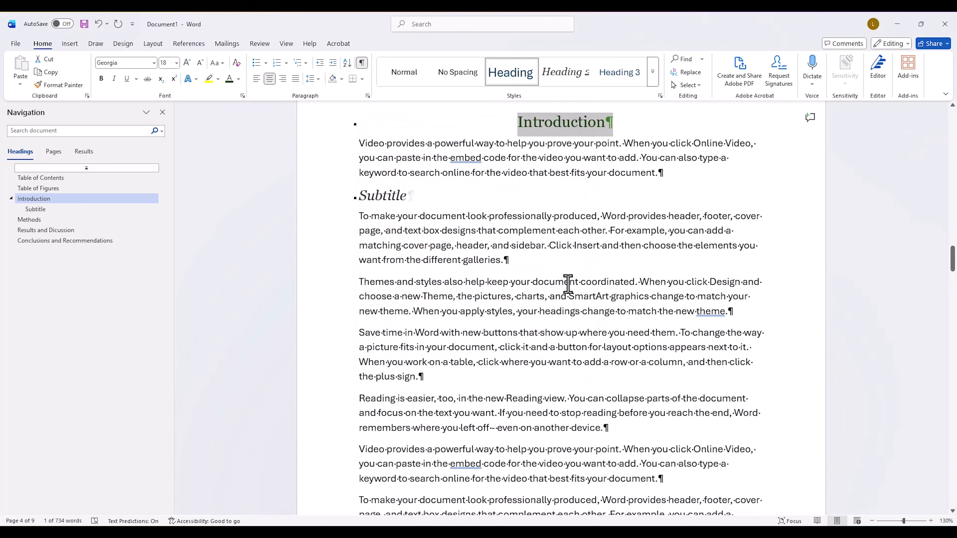
Step: Update the Heading 1 style to match the formatted Introduction heading
scroll(563, 273, "up", 2)
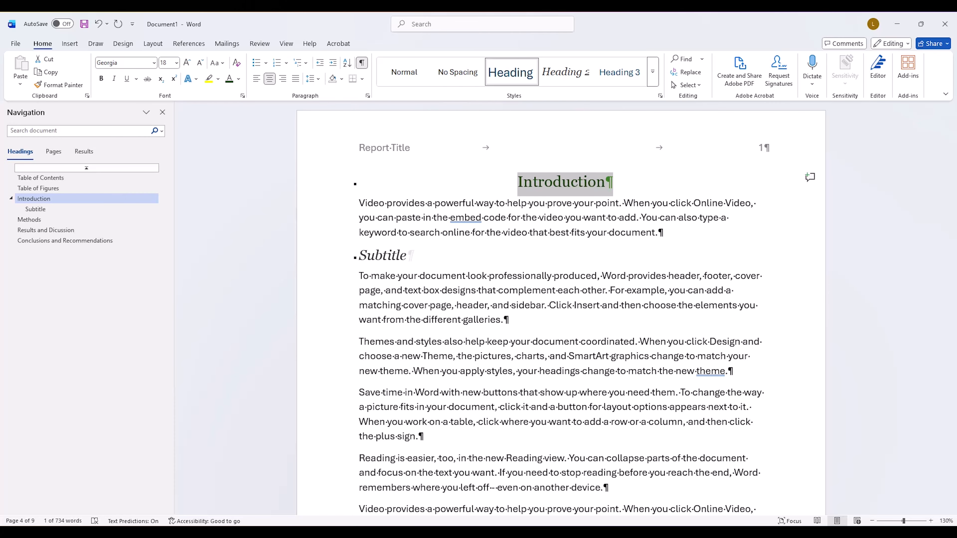
right_click(515, 77)
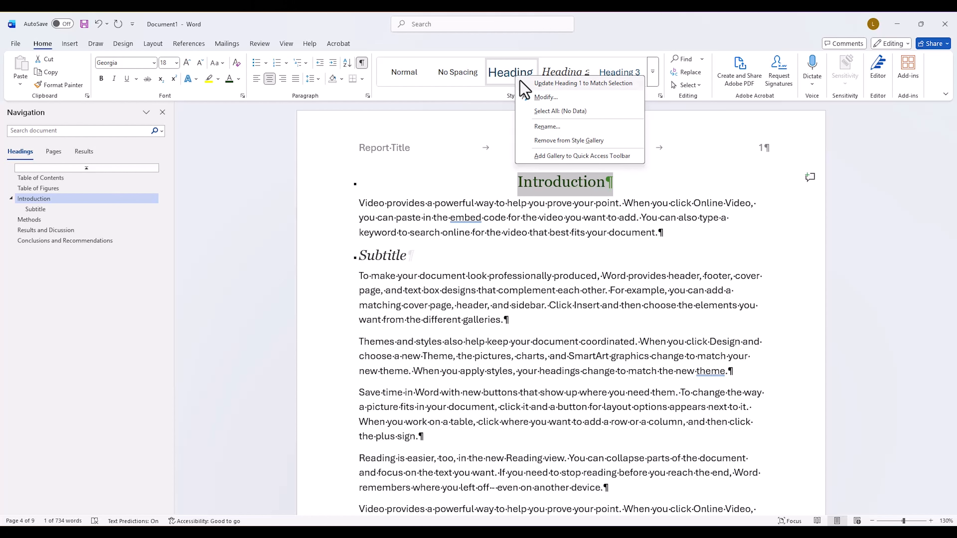
left_click(521, 82)
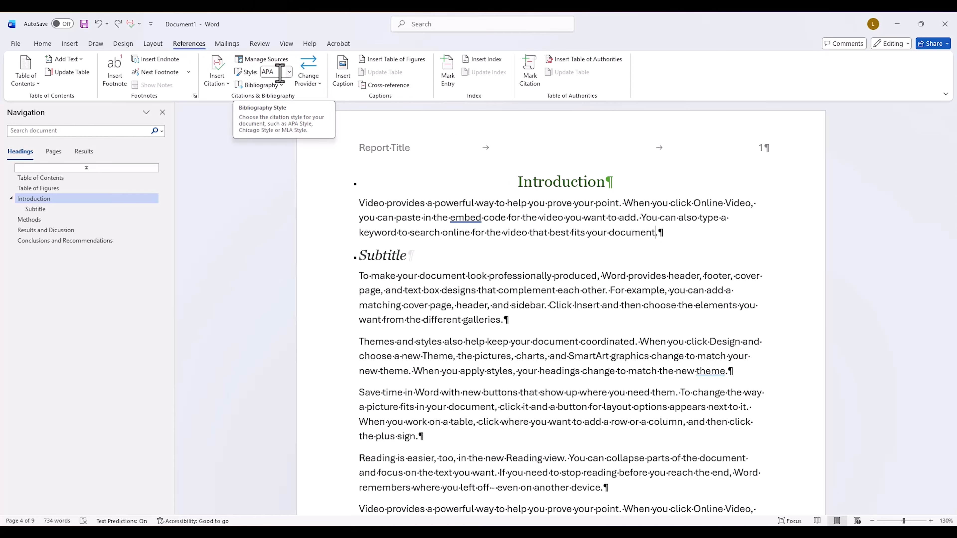
Step: Start a new book source for a citation in the first Introduction paragraph, with author TECM Tech Lab and title IMR&D Report
left_click(214, 81)
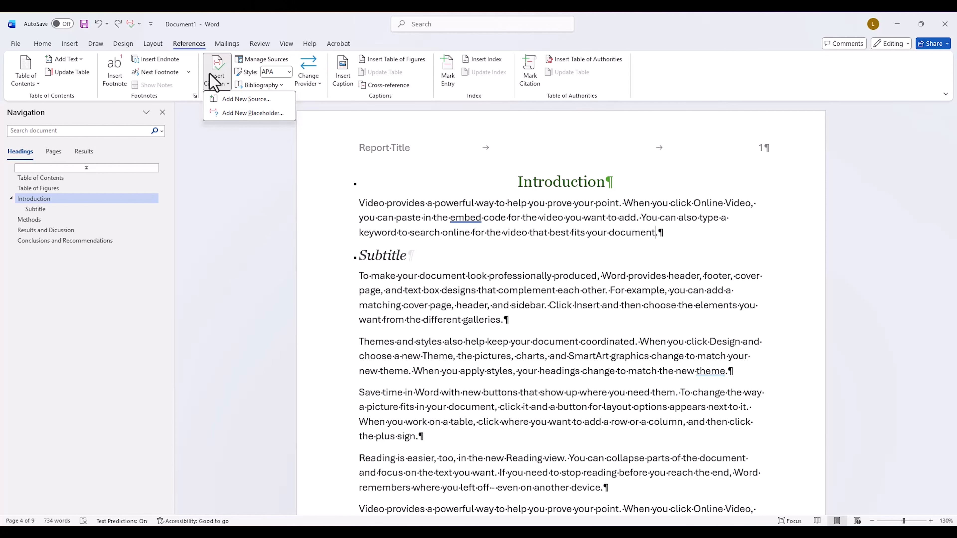
left_click(226, 98)
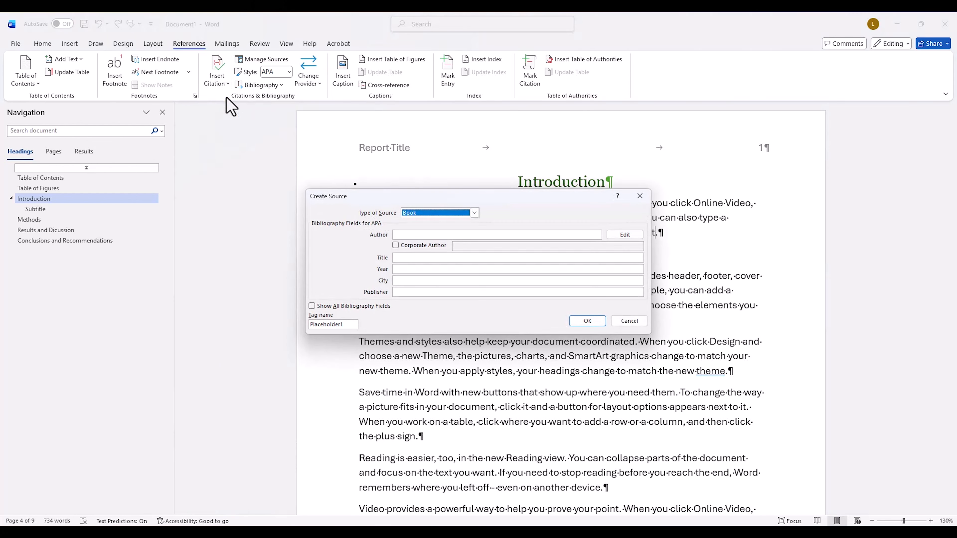
left_click(401, 236)
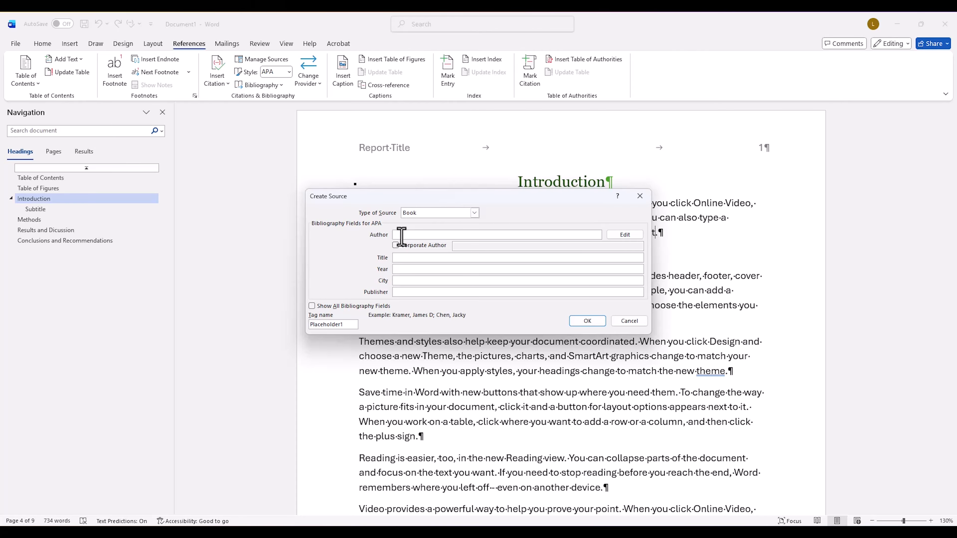
type("TECM Tech LAb")
left_click(419, 258)
type("IMR&D Report")
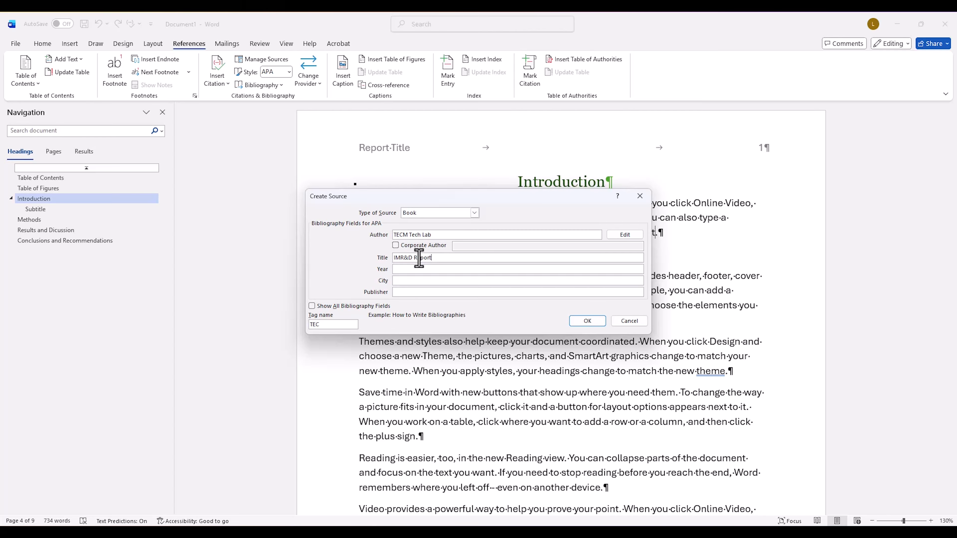
Step: Complete the source with year 2025, city Denton and publisher UNT, and insert its citation
left_click(418, 269)
type("2025")
left_click(417, 281)
type("Denton")
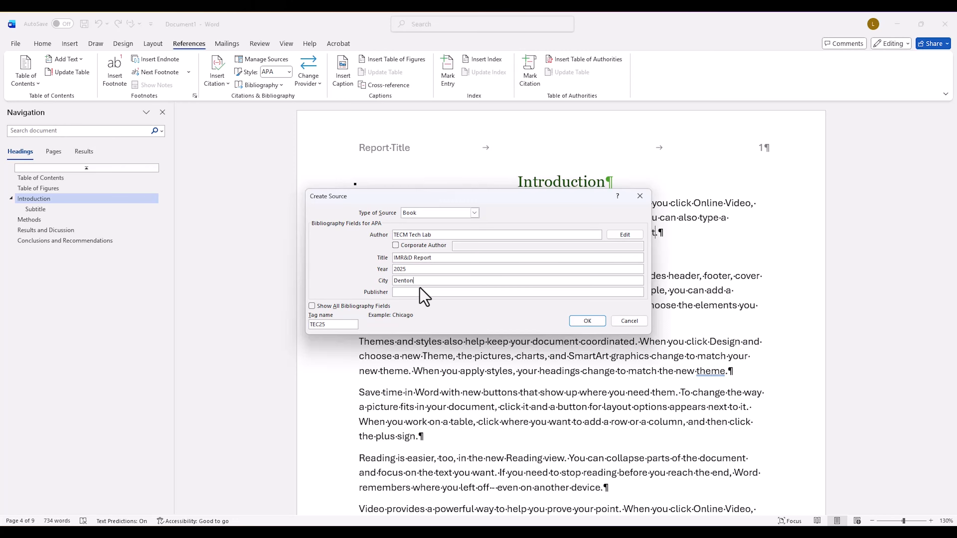
left_click(421, 292)
type("UNT")
left_click(591, 321)
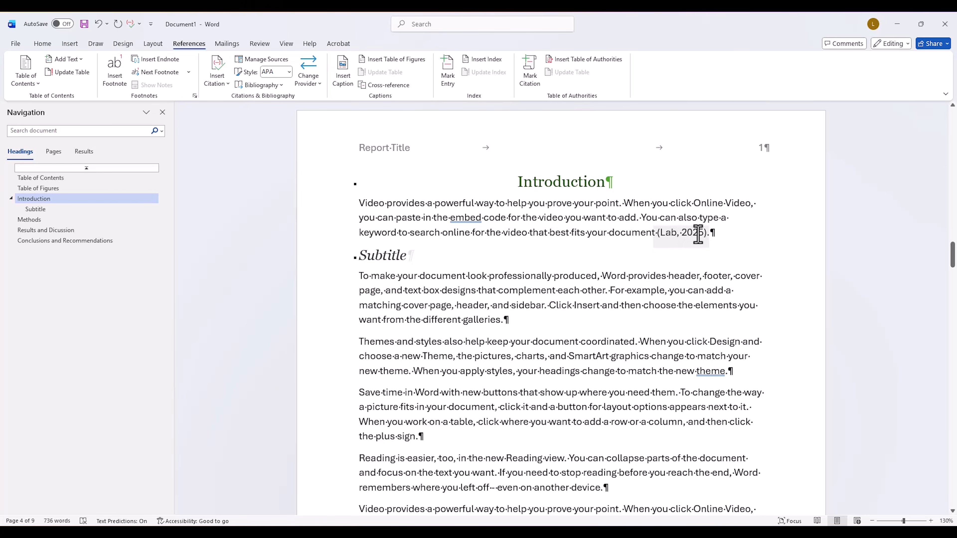
Step: Insert a table with three columns and three rows below the last paragraph of the Introduction section
scroll(689, 227, "down", 18)
left_click(362, 282)
left_click(70, 43)
left_click(84, 72)
left_click(120, 139)
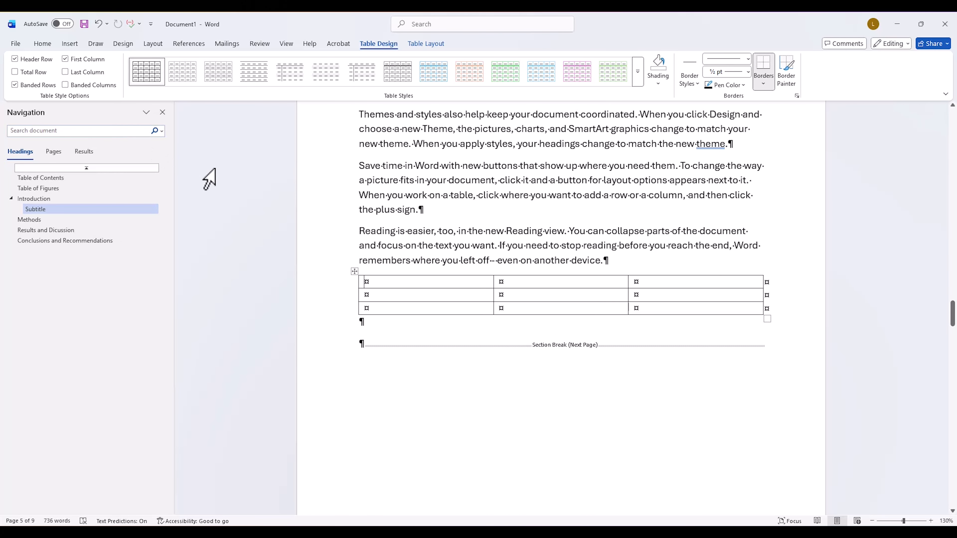
Step: Select the whole new table and open its list of available commands
right_click(354, 272)
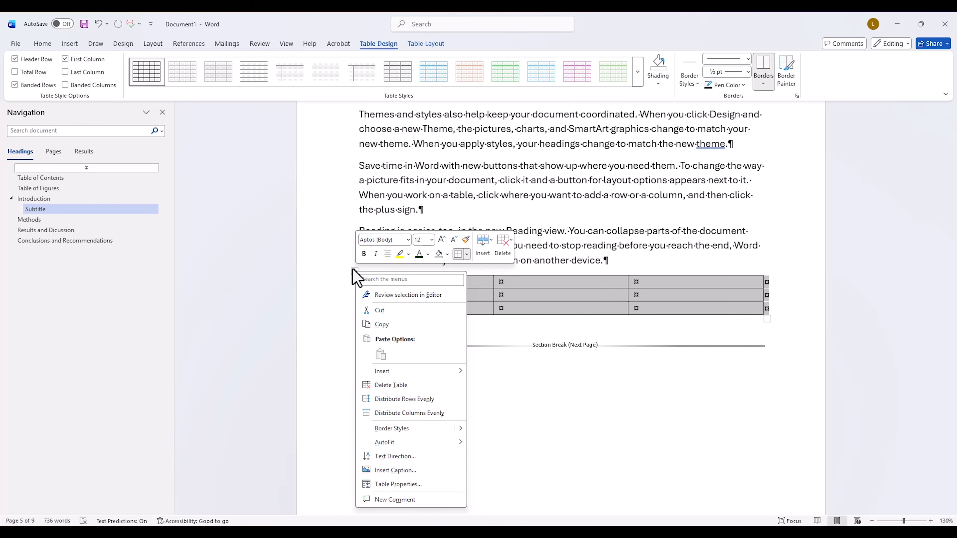